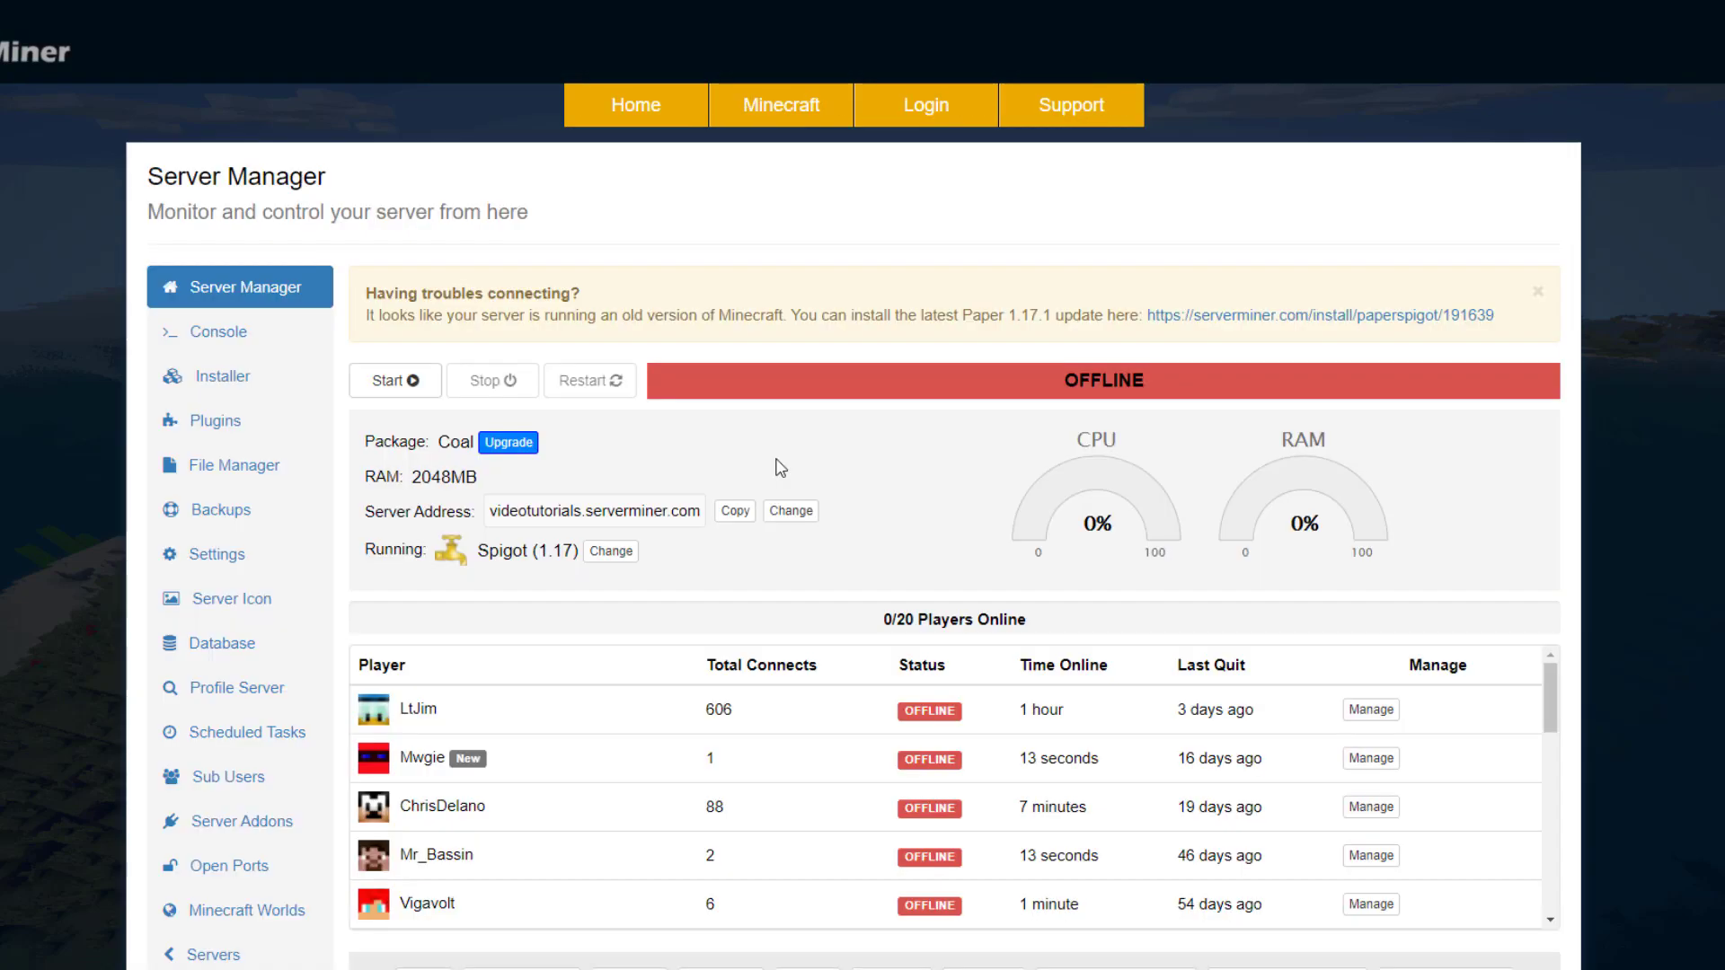
- Open the server's mod installer and browse the ATLauncher Modpacks category list
{"action": "left_click", "coordinate": [296, 381]}
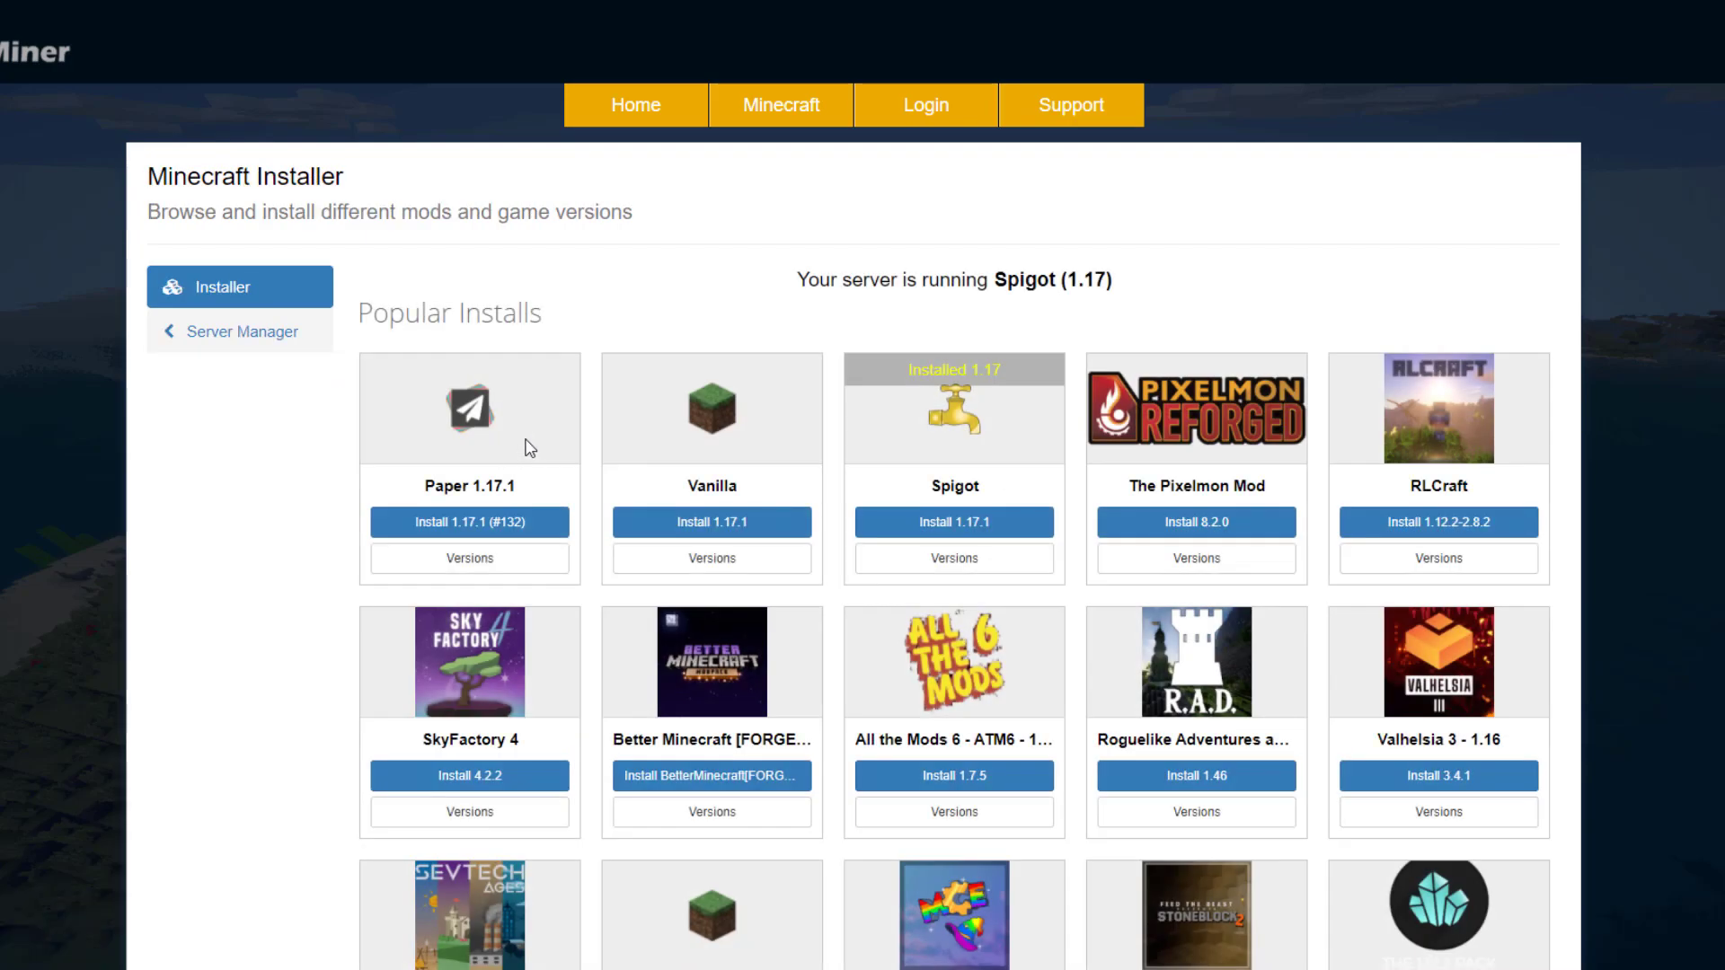
{"action": "scroll", "coordinate": [1069, 508], "scroll_direction": "down", "scroll_amount": 10}
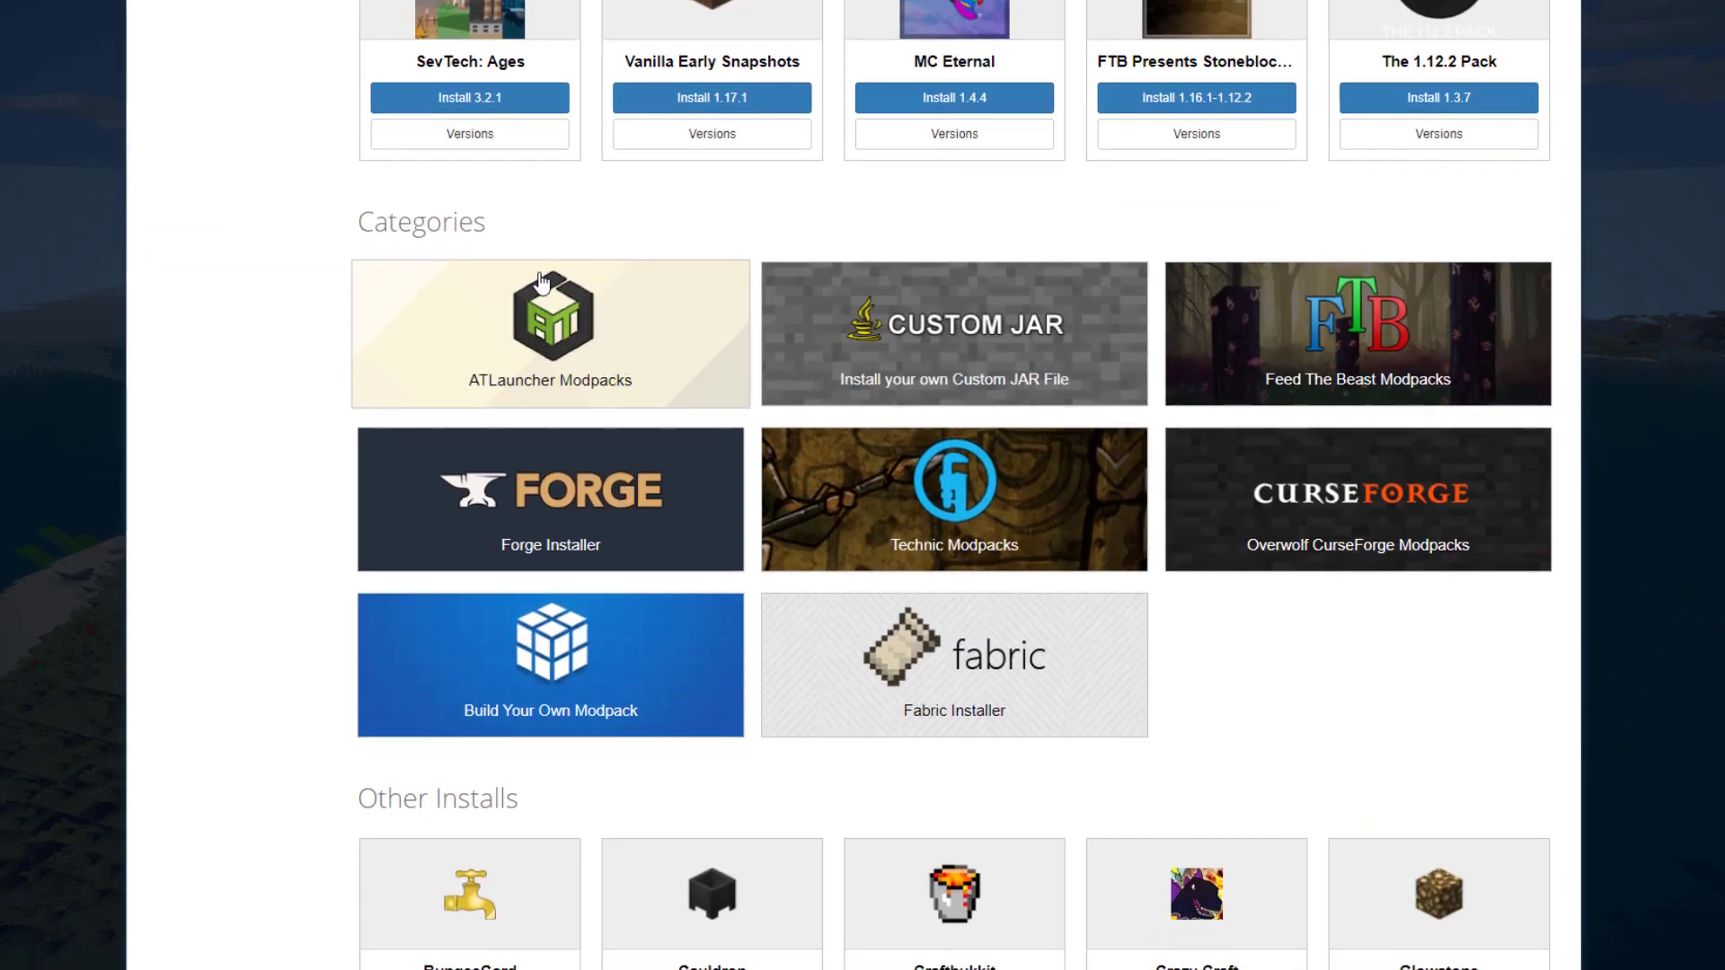
{"action": "left_click", "coordinate": [598, 342]}
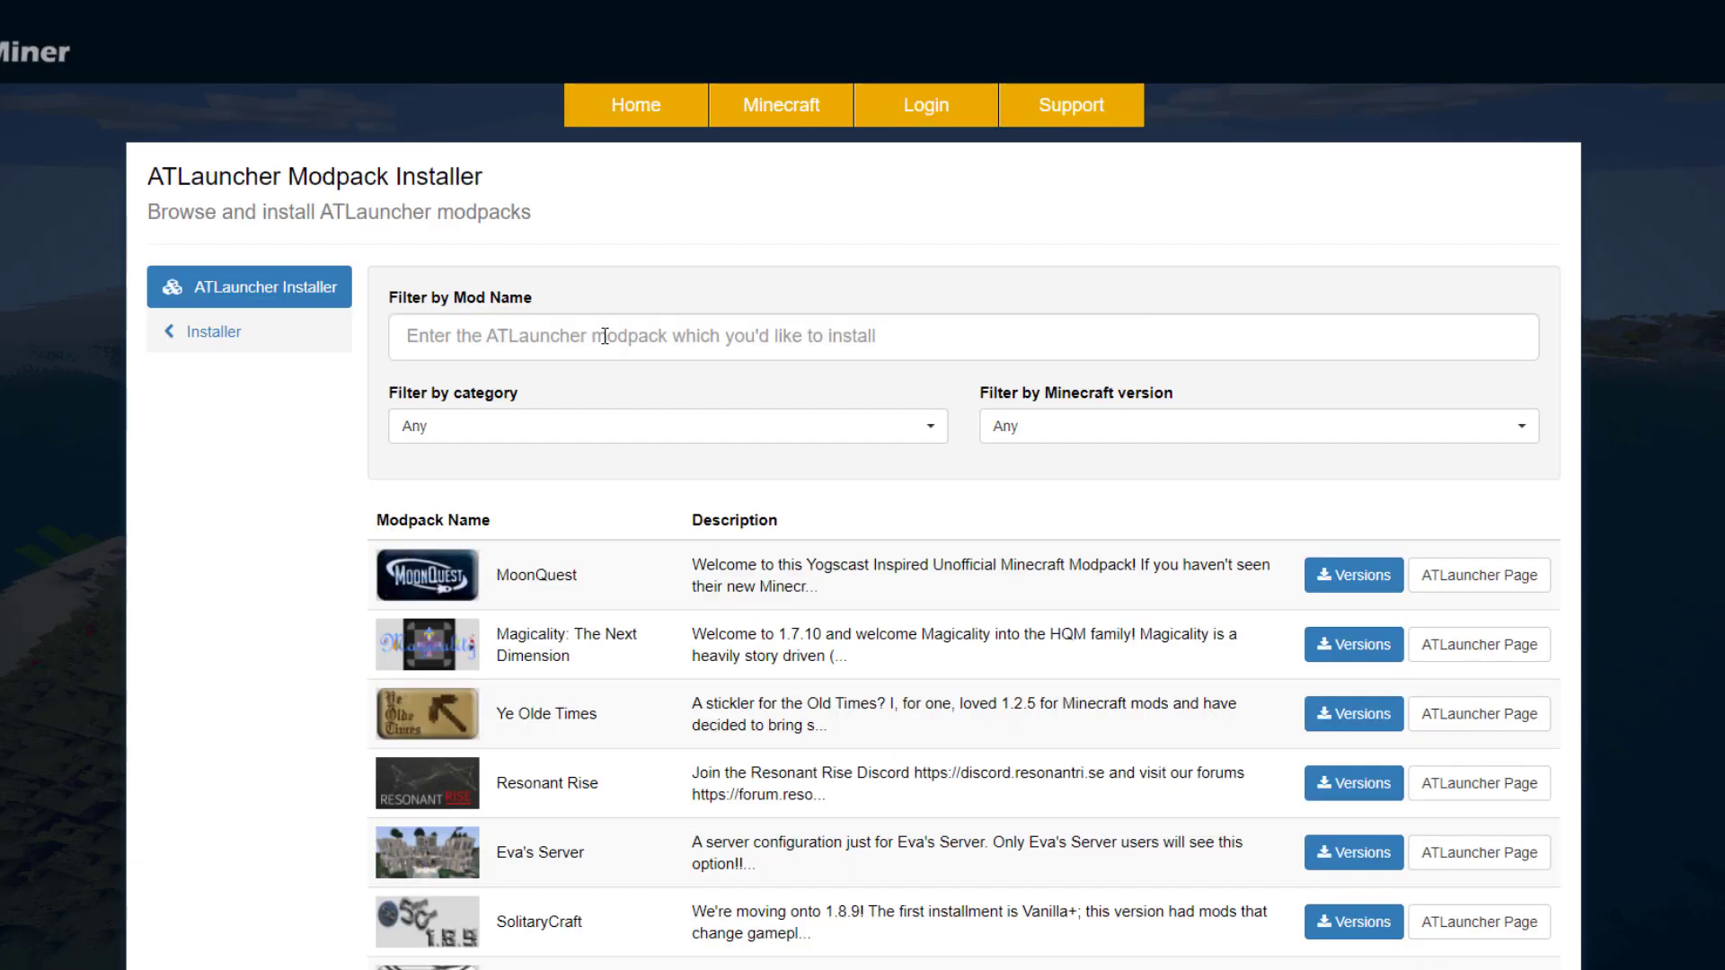
{"action": "scroll", "coordinate": [610, 343], "scroll_direction": "down", "scroll_amount": 15}
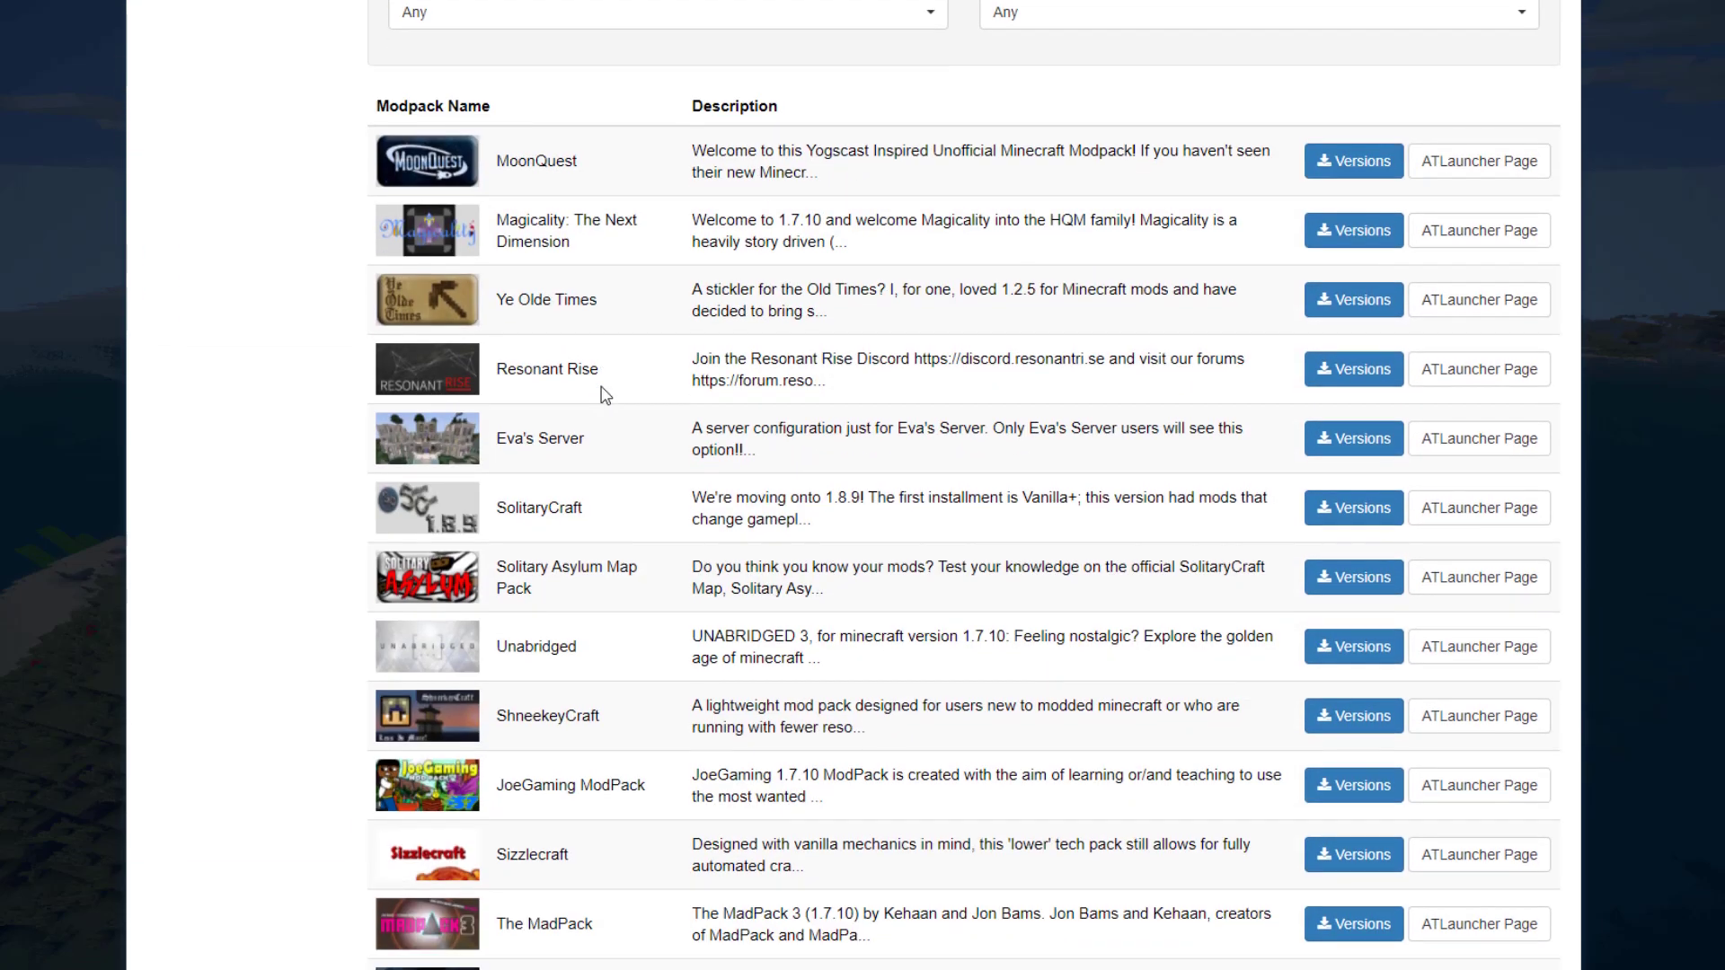
{"action": "scroll", "coordinate": [611, 396], "scroll_direction": "up", "scroll_amount": 8}
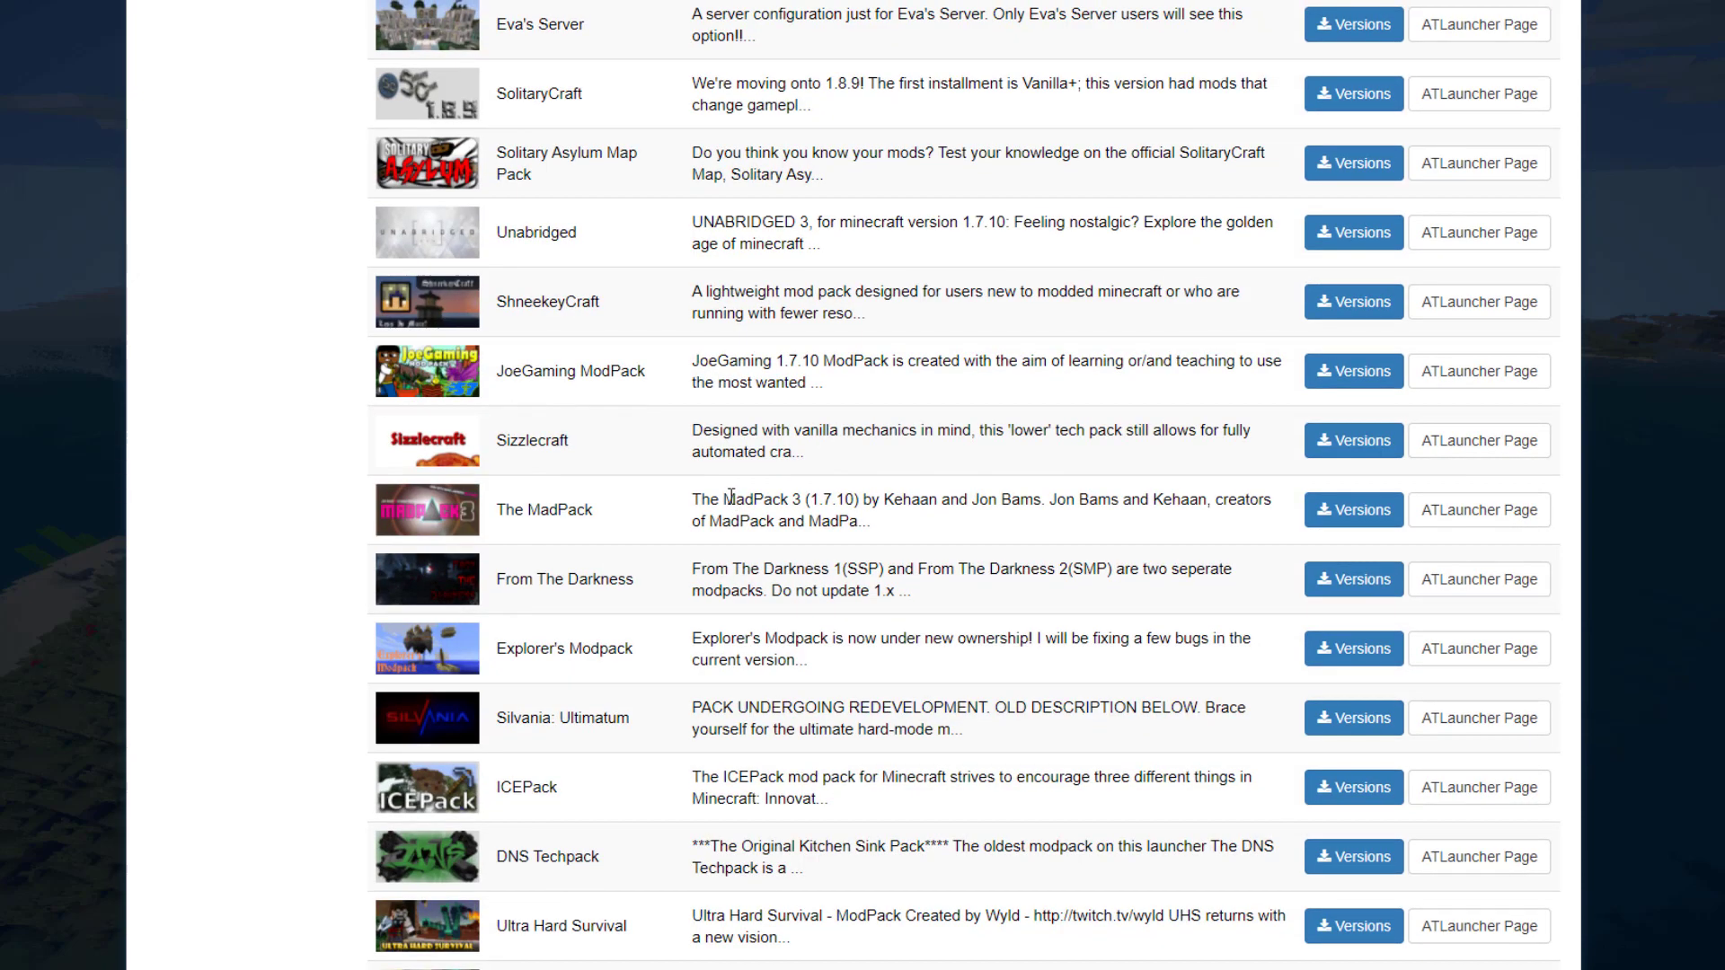
{"action": "scroll", "coordinate": [730, 496], "scroll_direction": "up", "scroll_amount": 7}
{"action": "scroll", "coordinate": [730, 497], "scroll_direction": "down", "scroll_amount": 5}
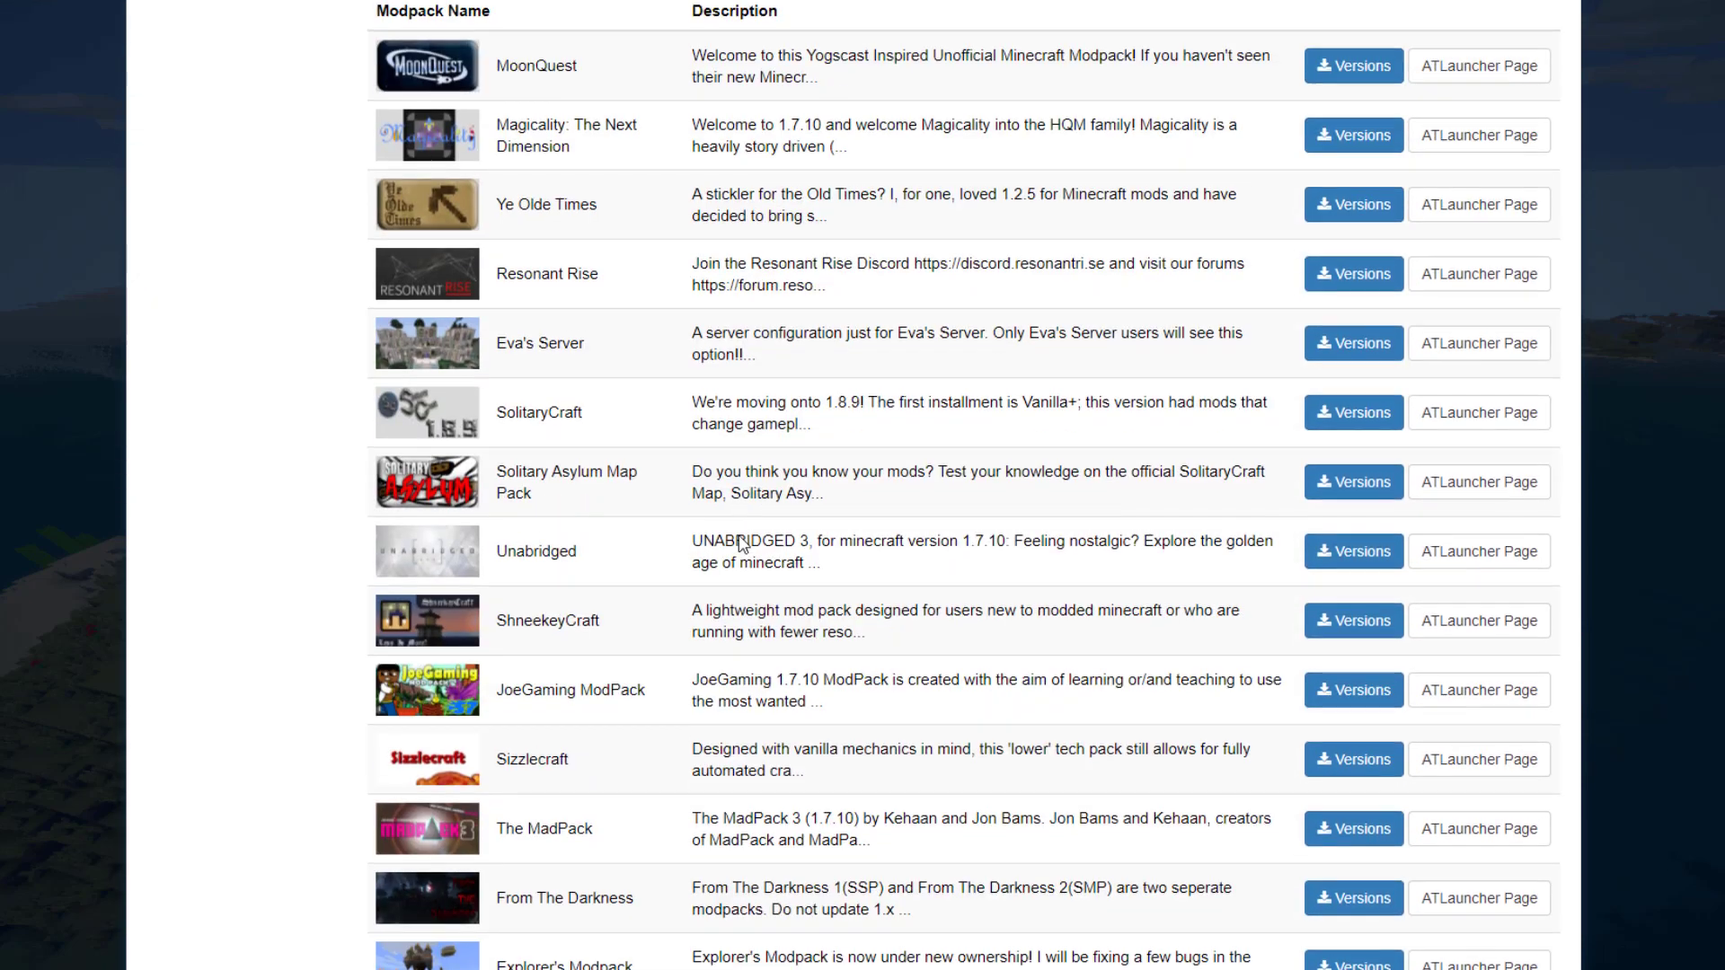
{"action": "scroll", "coordinate": [728, 521], "scroll_direction": "up", "scroll_amount": 2}
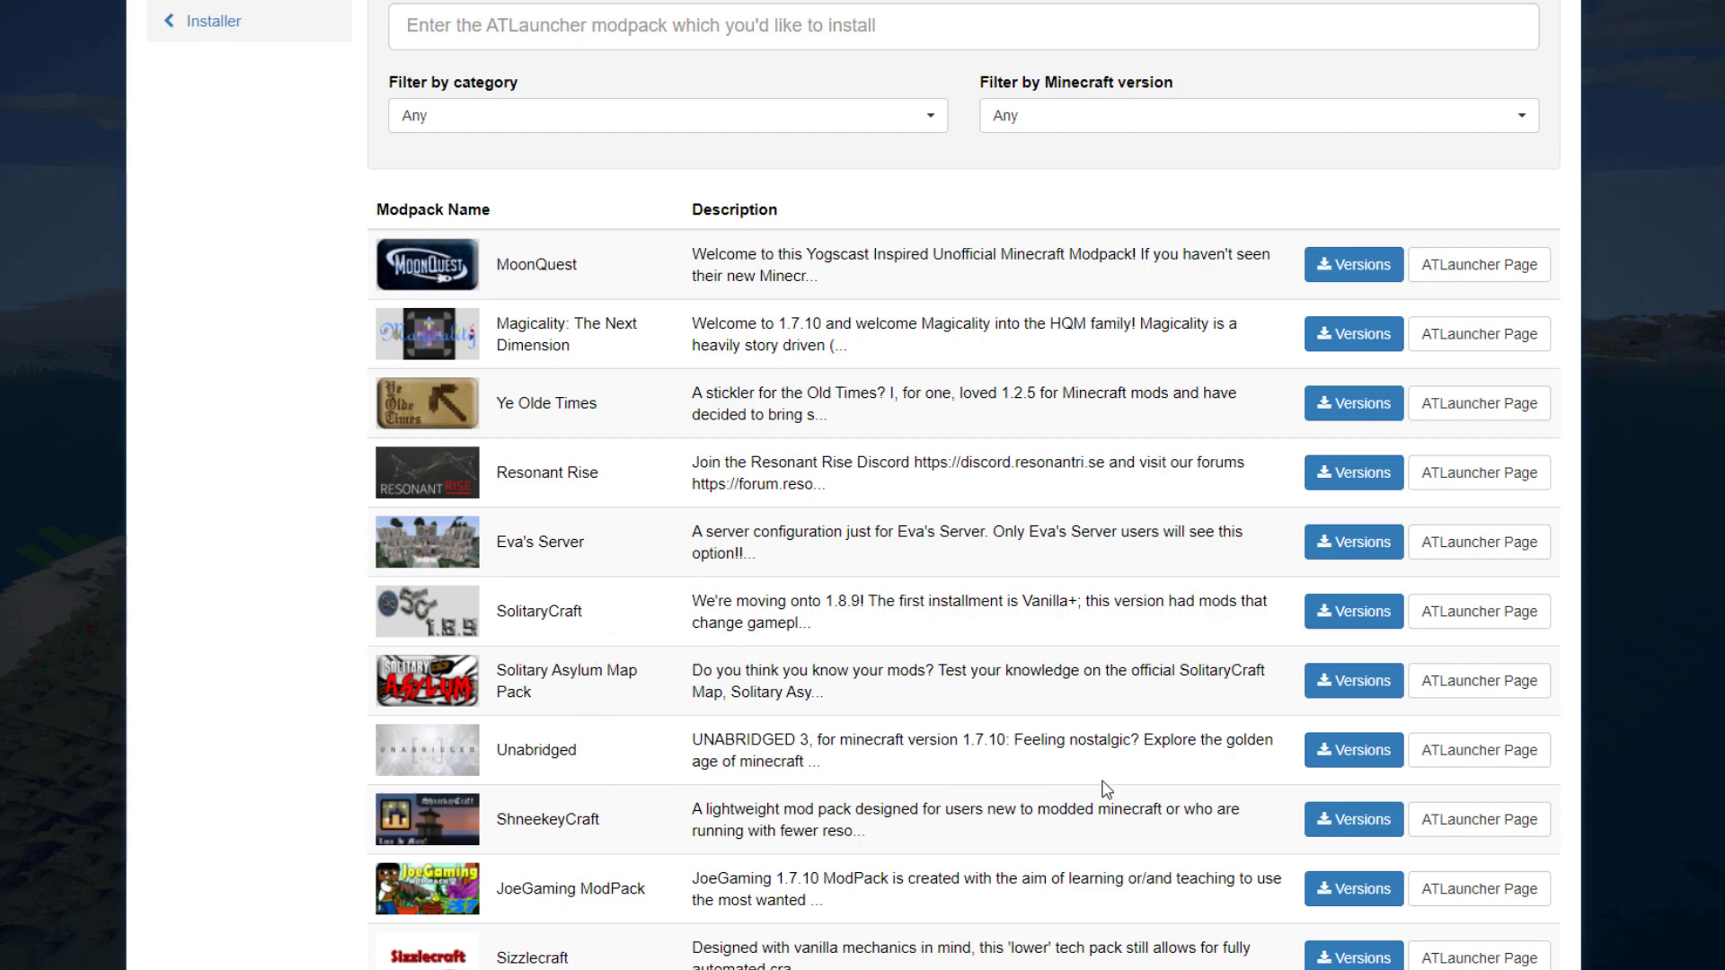
- Install Unabridged version 3.19.3 on the server, creating a new world named unabridged-3-19-3
{"action": "left_click", "coordinate": [1347, 761]}
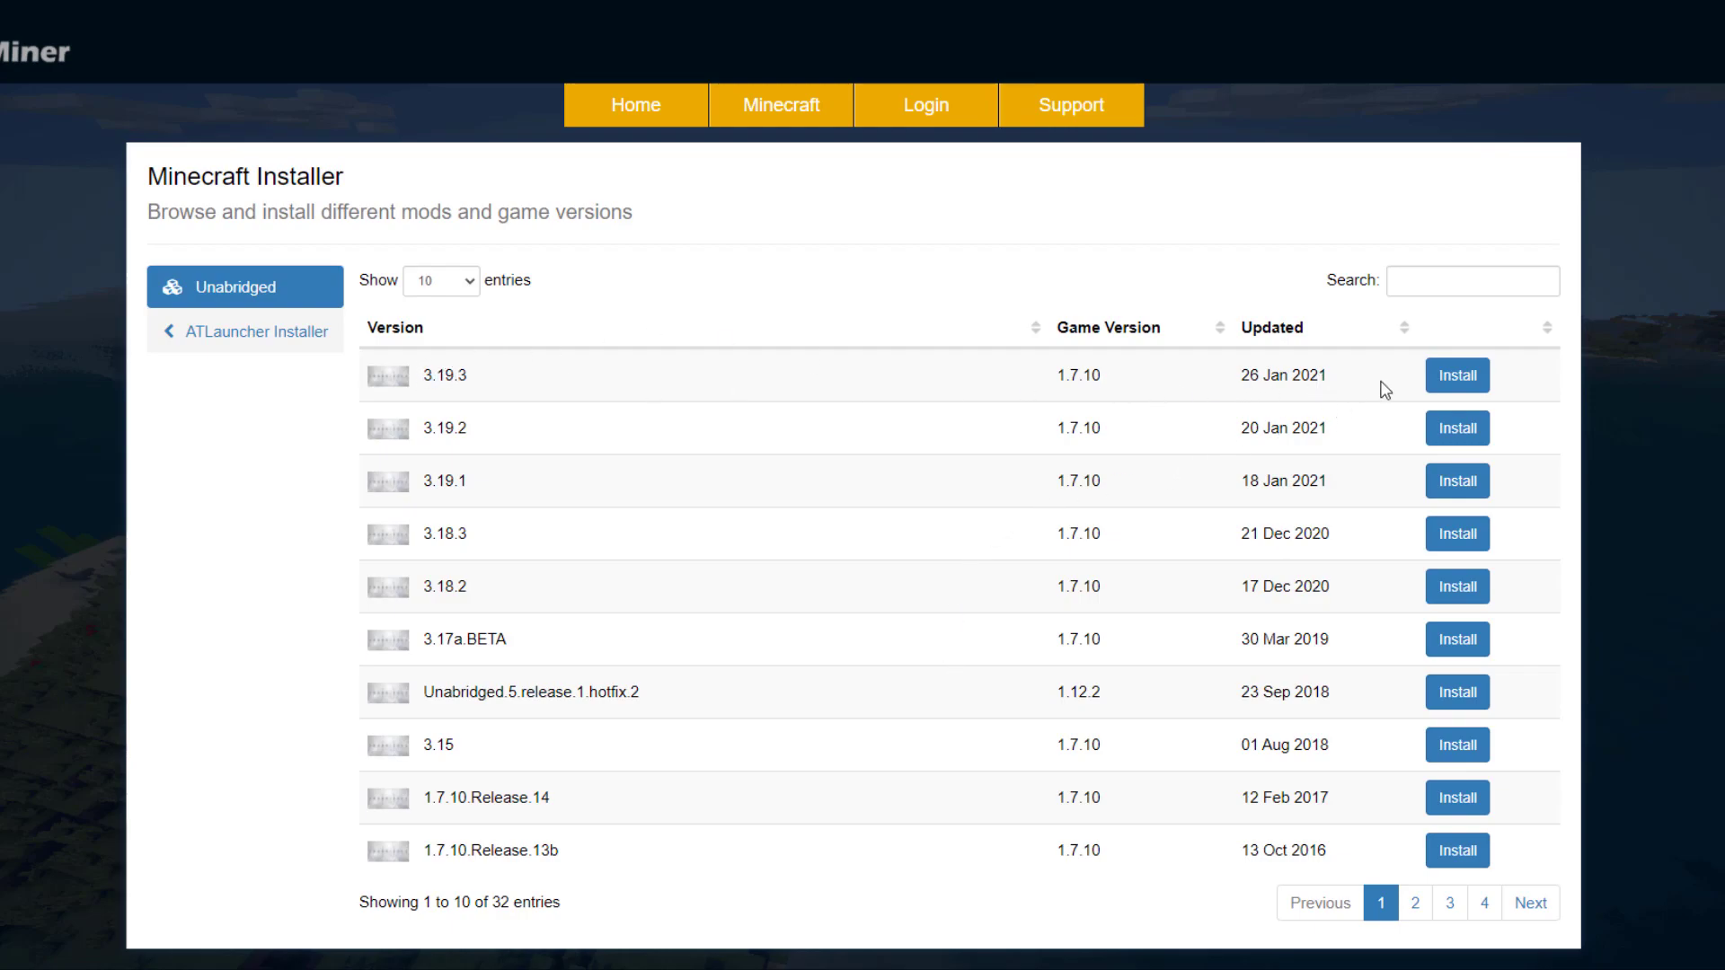
{"action": "left_click", "coordinate": [1433, 395]}
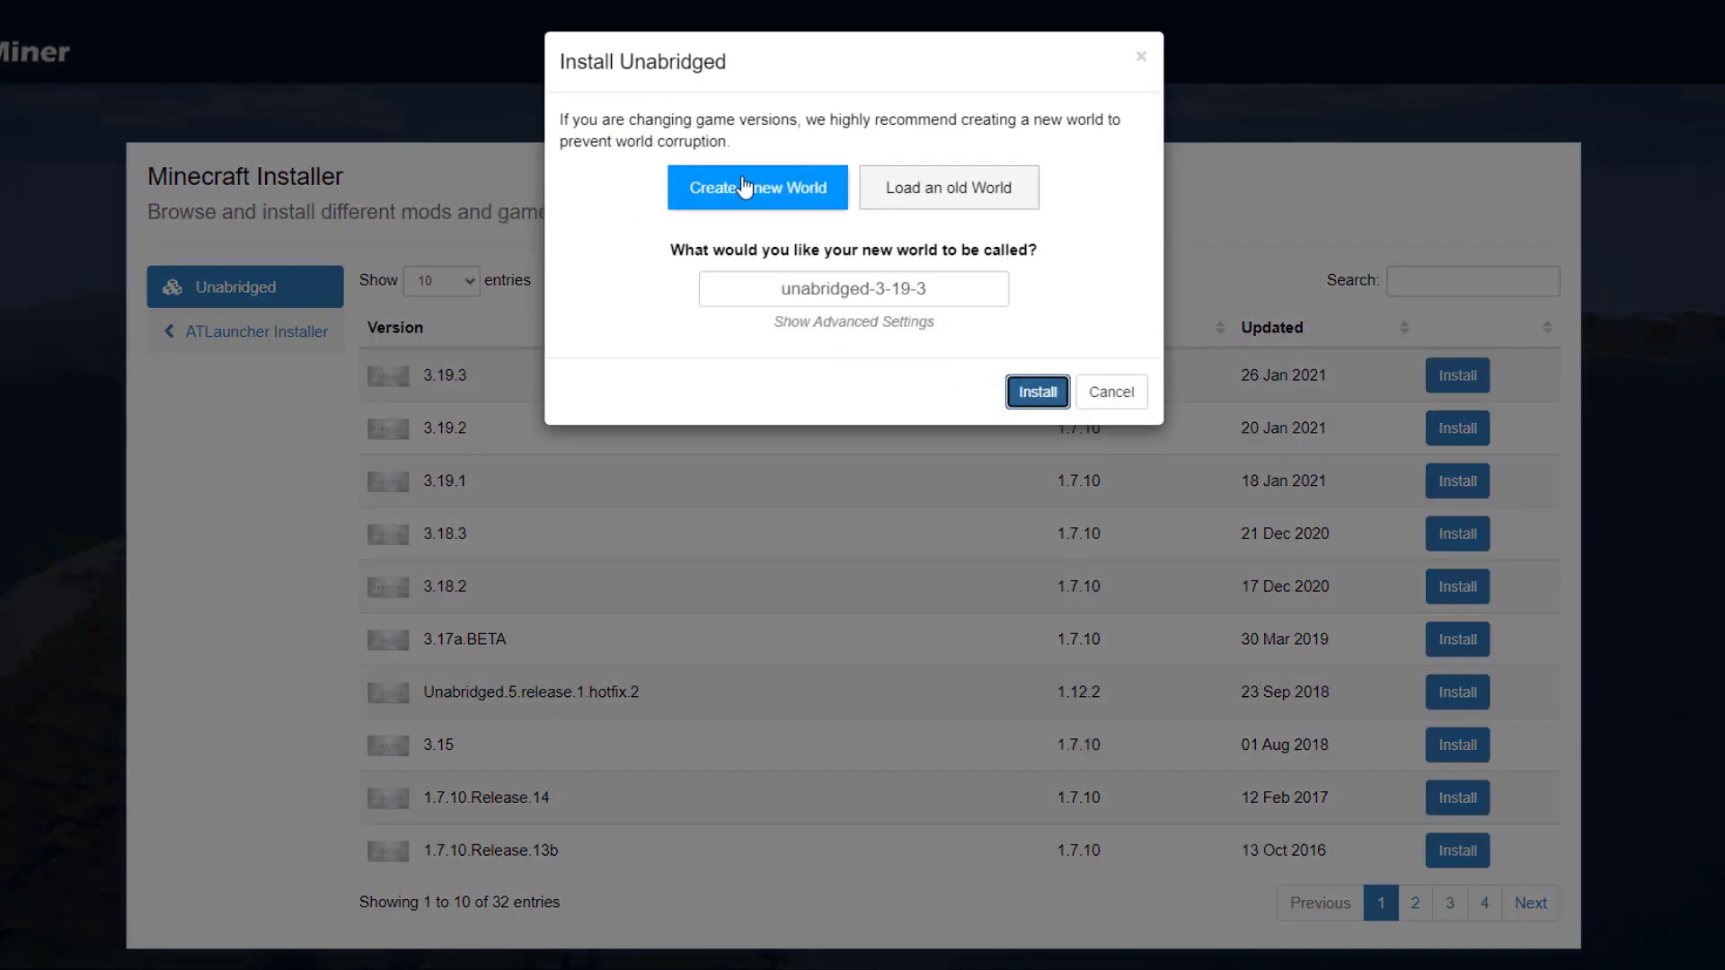
{"action": "left_click", "coordinate": [970, 186]}
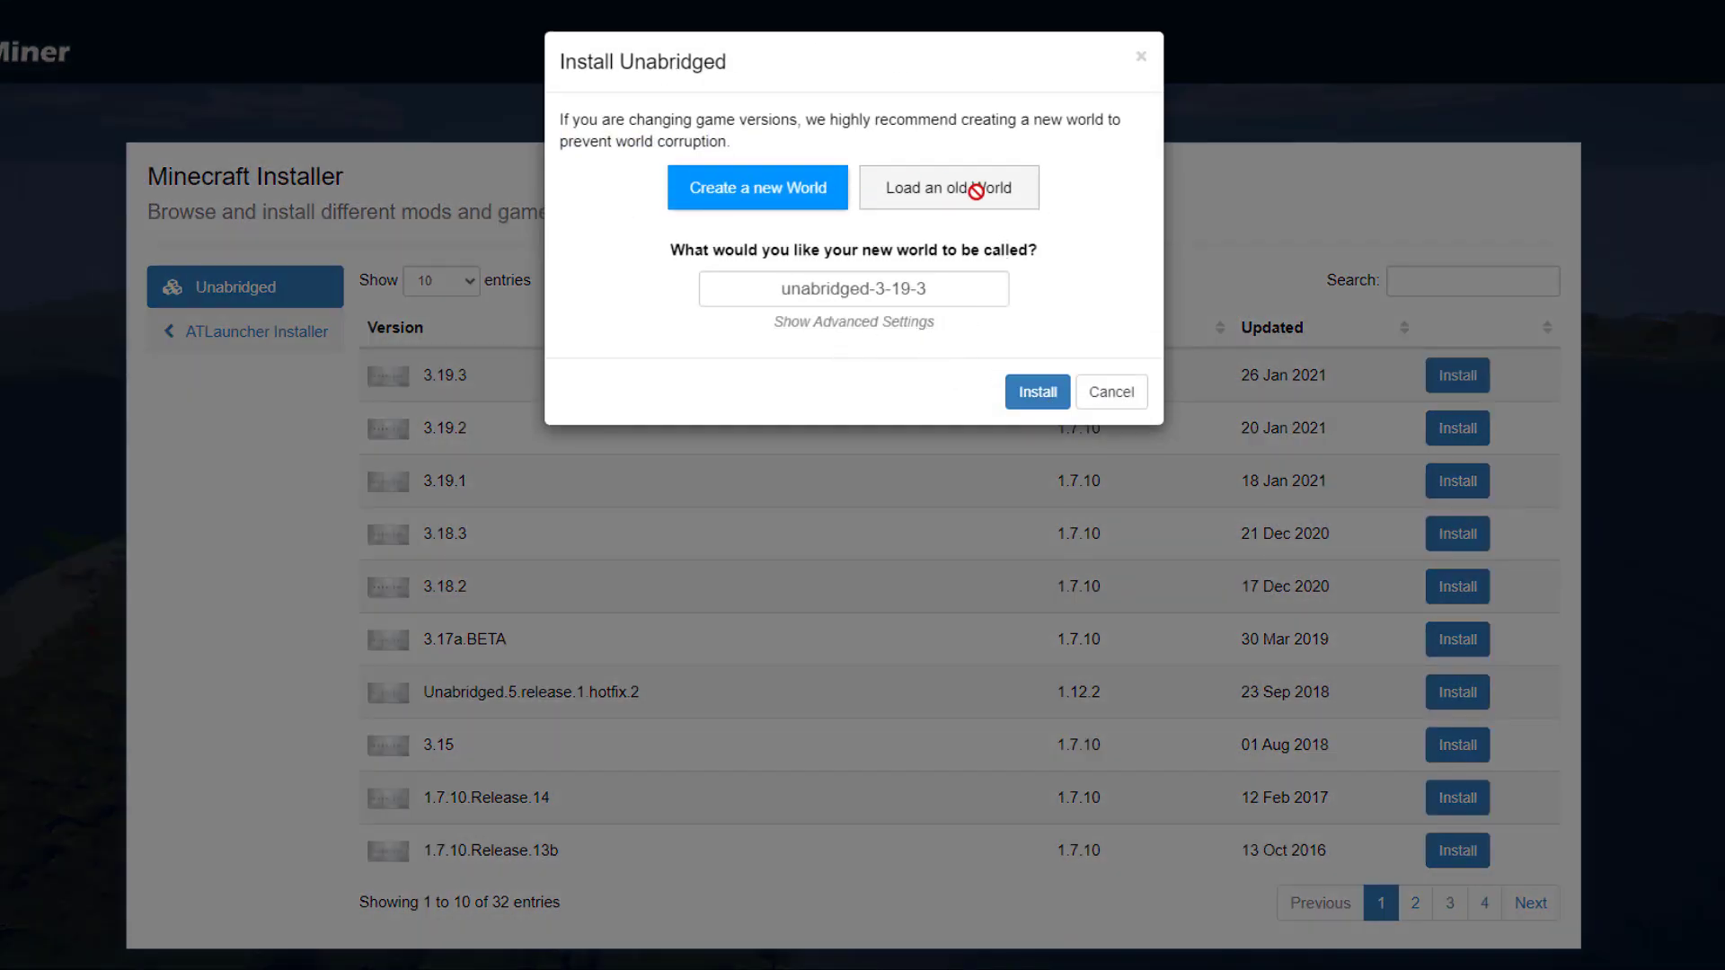
{"action": "left_click", "coordinate": [1033, 391]}
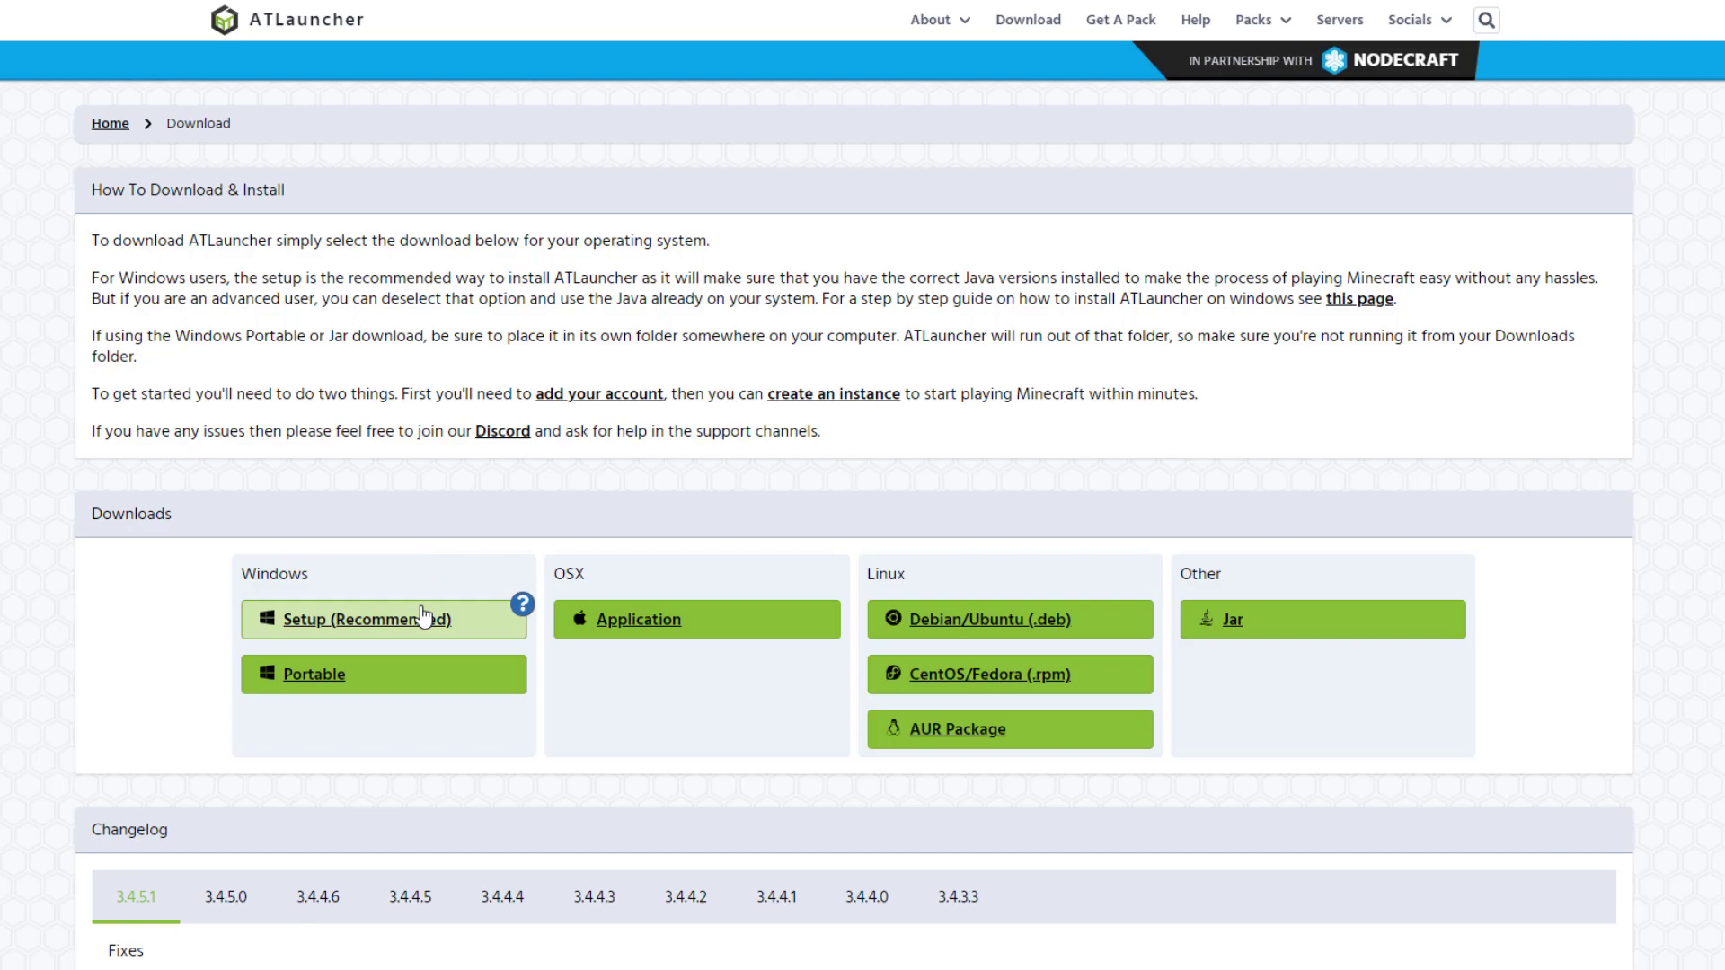
- Download the recommended Windows Setup installer (setup.exe) from the ATLauncher Download page
{"action": "left_click", "coordinate": [421, 619]}
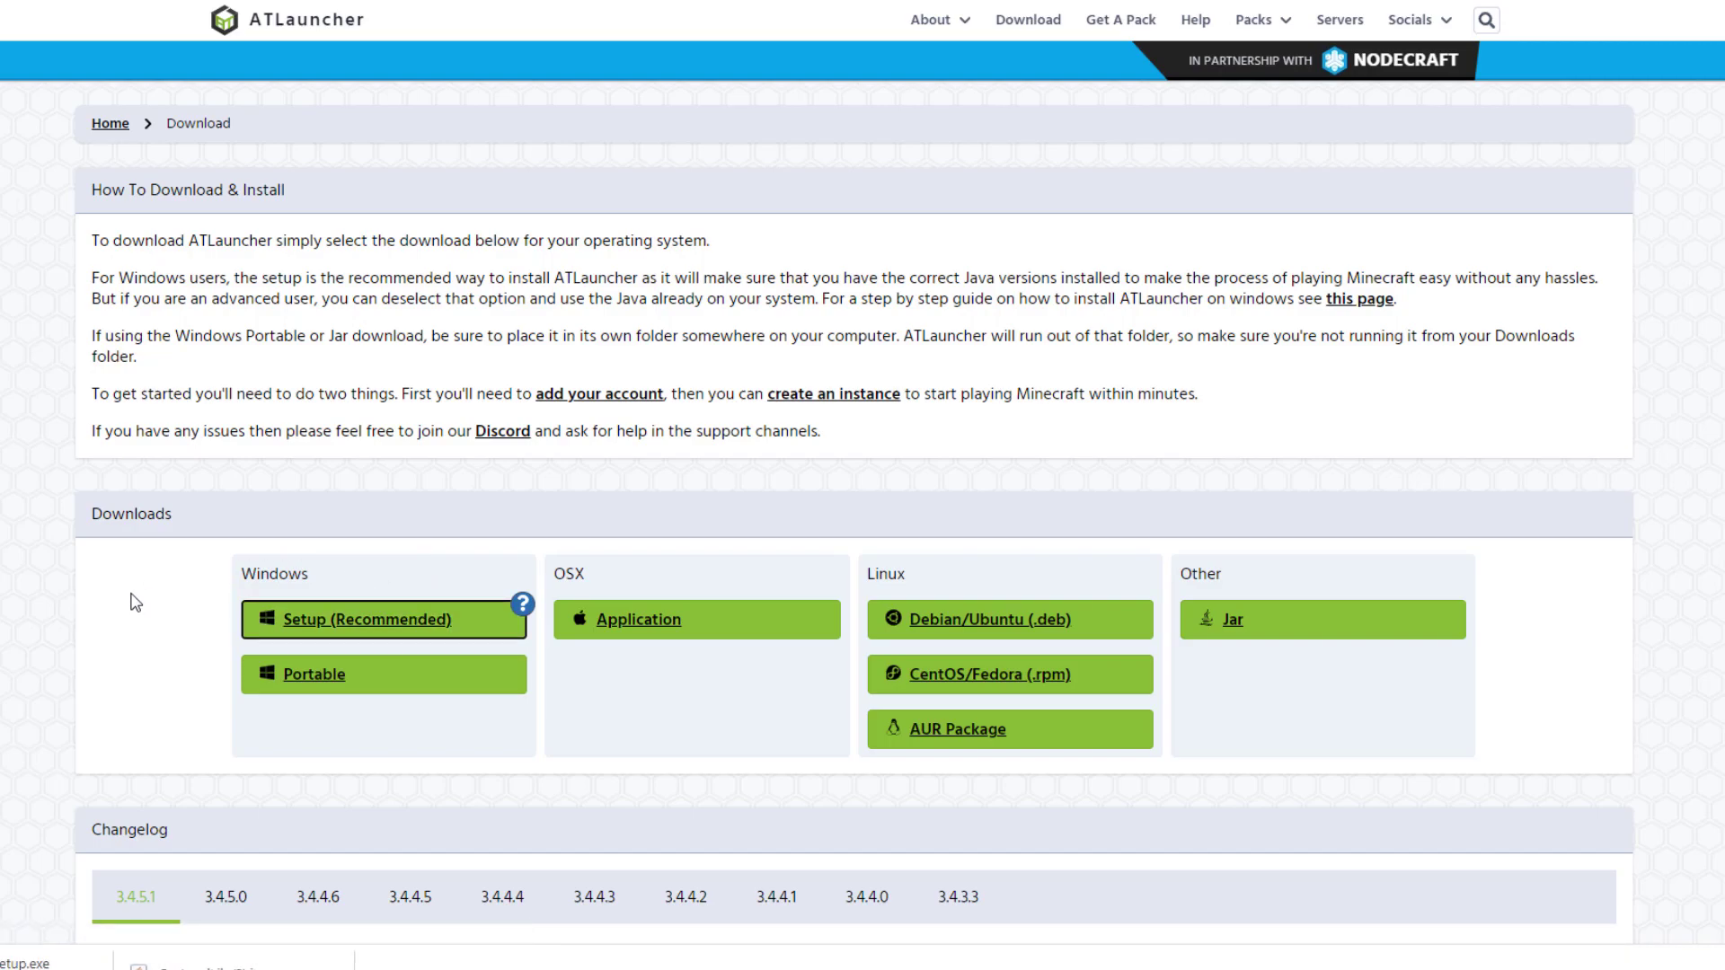
- Run setup.exe, accept the license and install ATLauncher to the default folder
{"action": "left_click", "coordinate": [24, 965]}
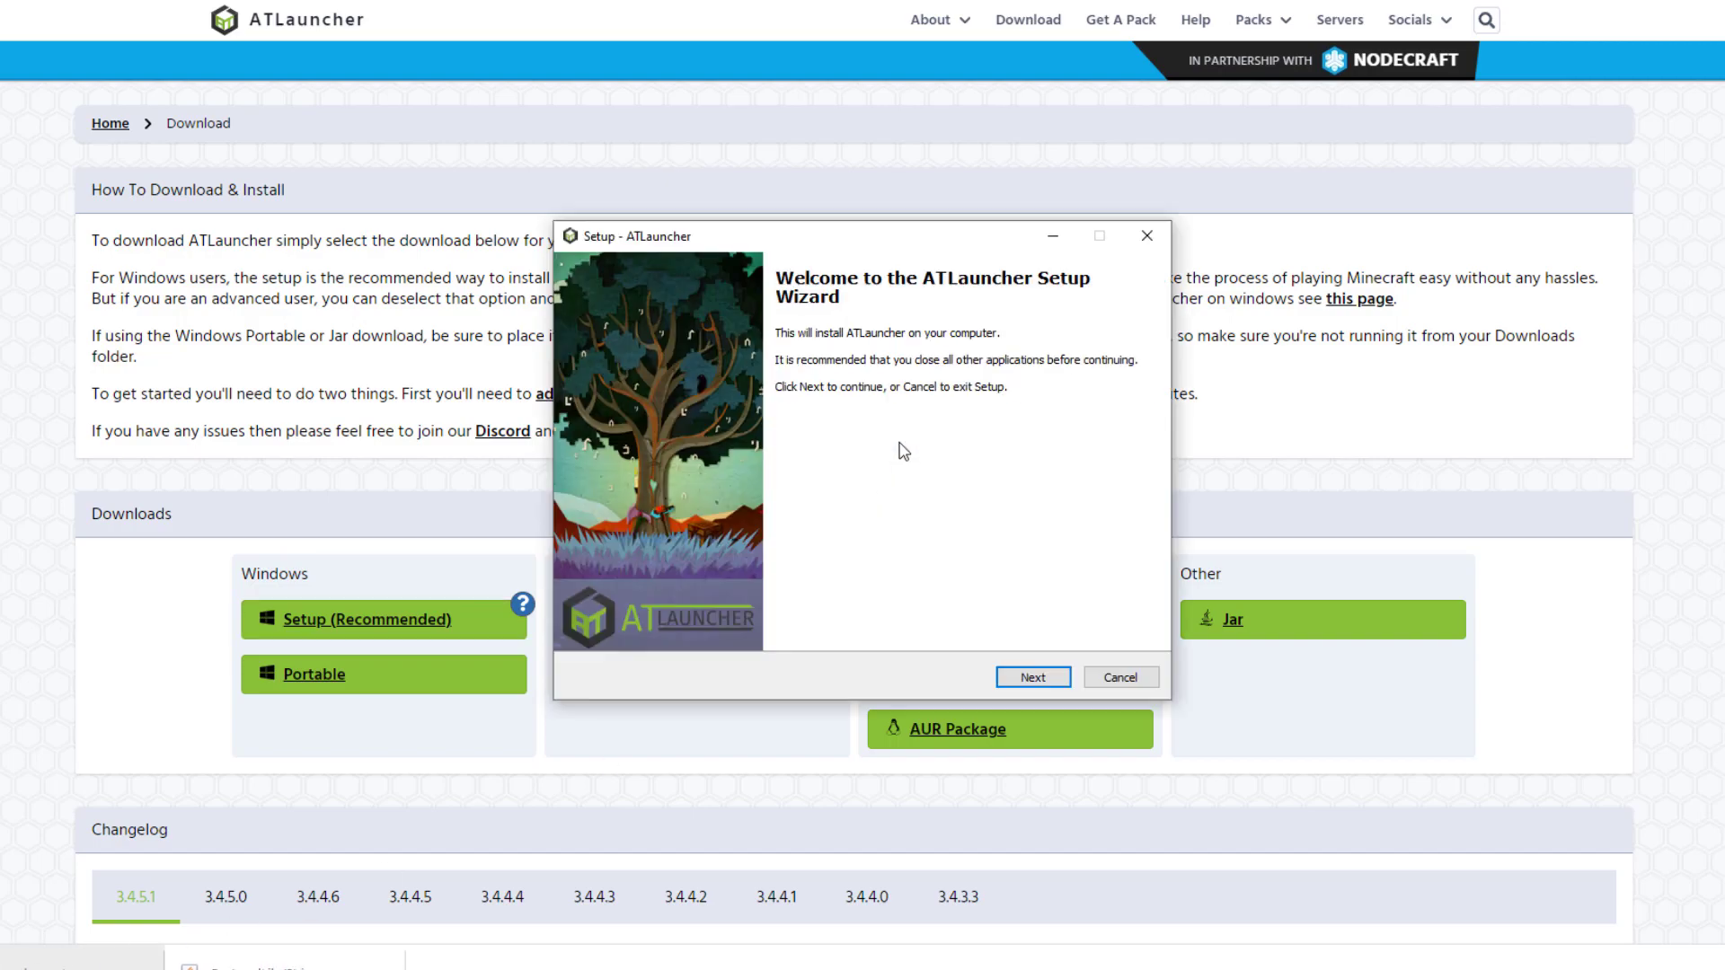
{"action": "left_click", "coordinate": [1034, 676]}
{"action": "left_click", "coordinate": [1030, 681]}
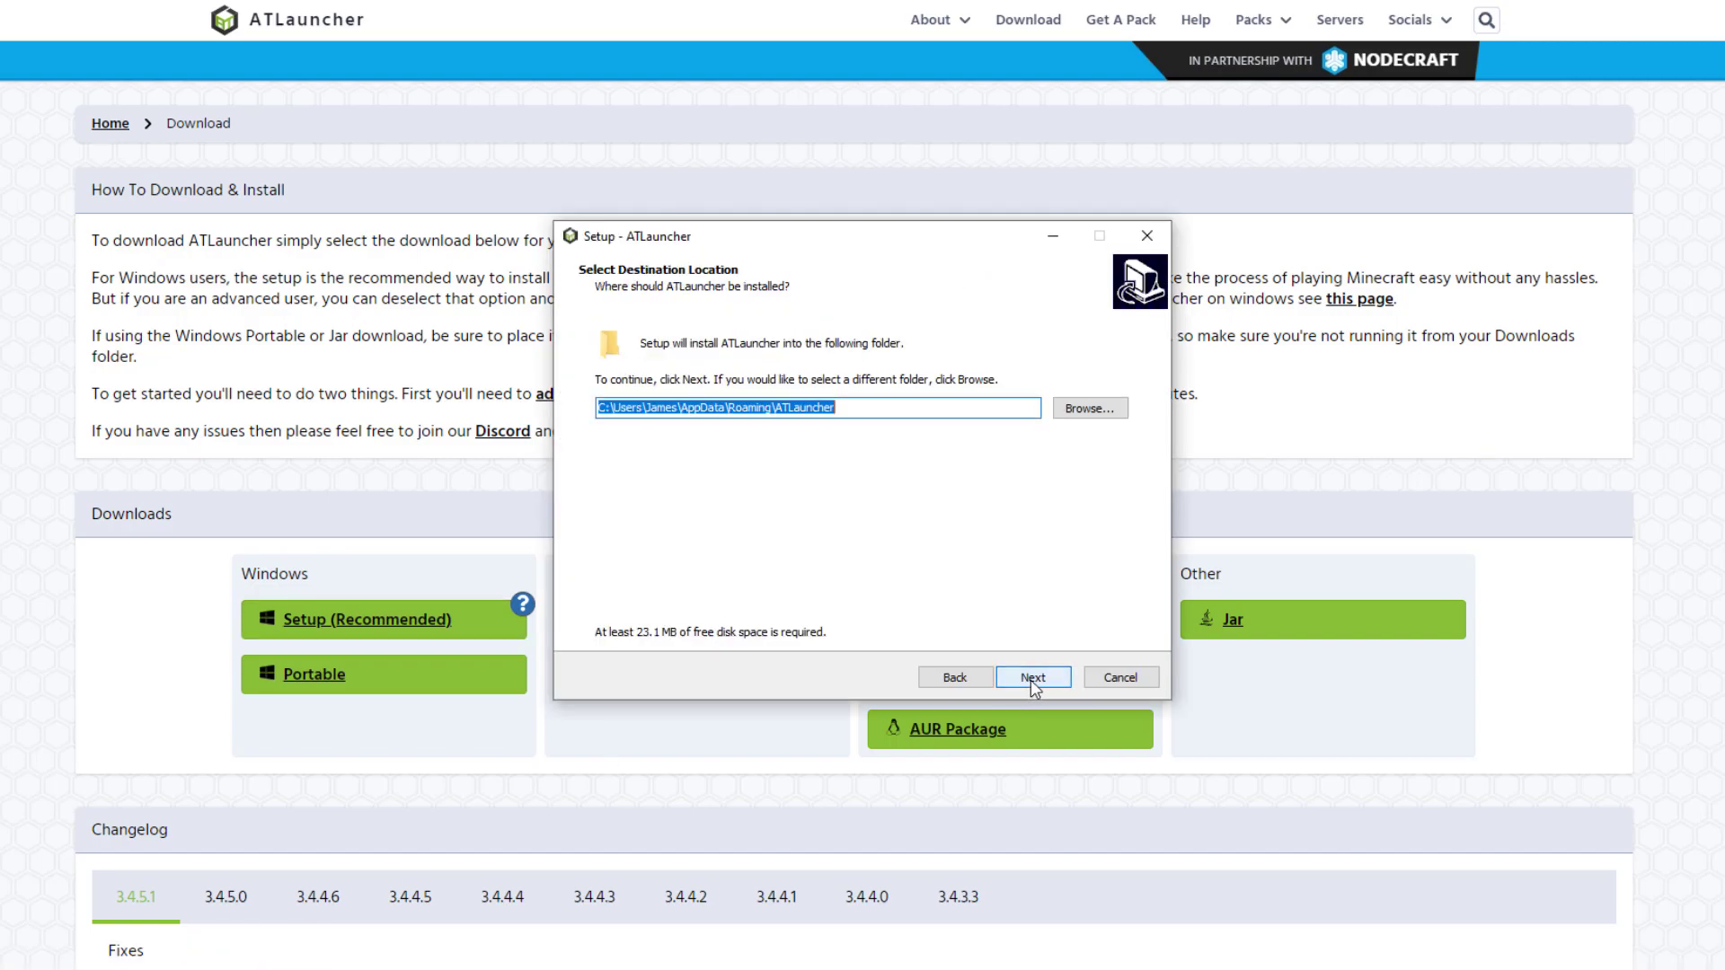
{"action": "left_click", "coordinate": [1049, 680]}
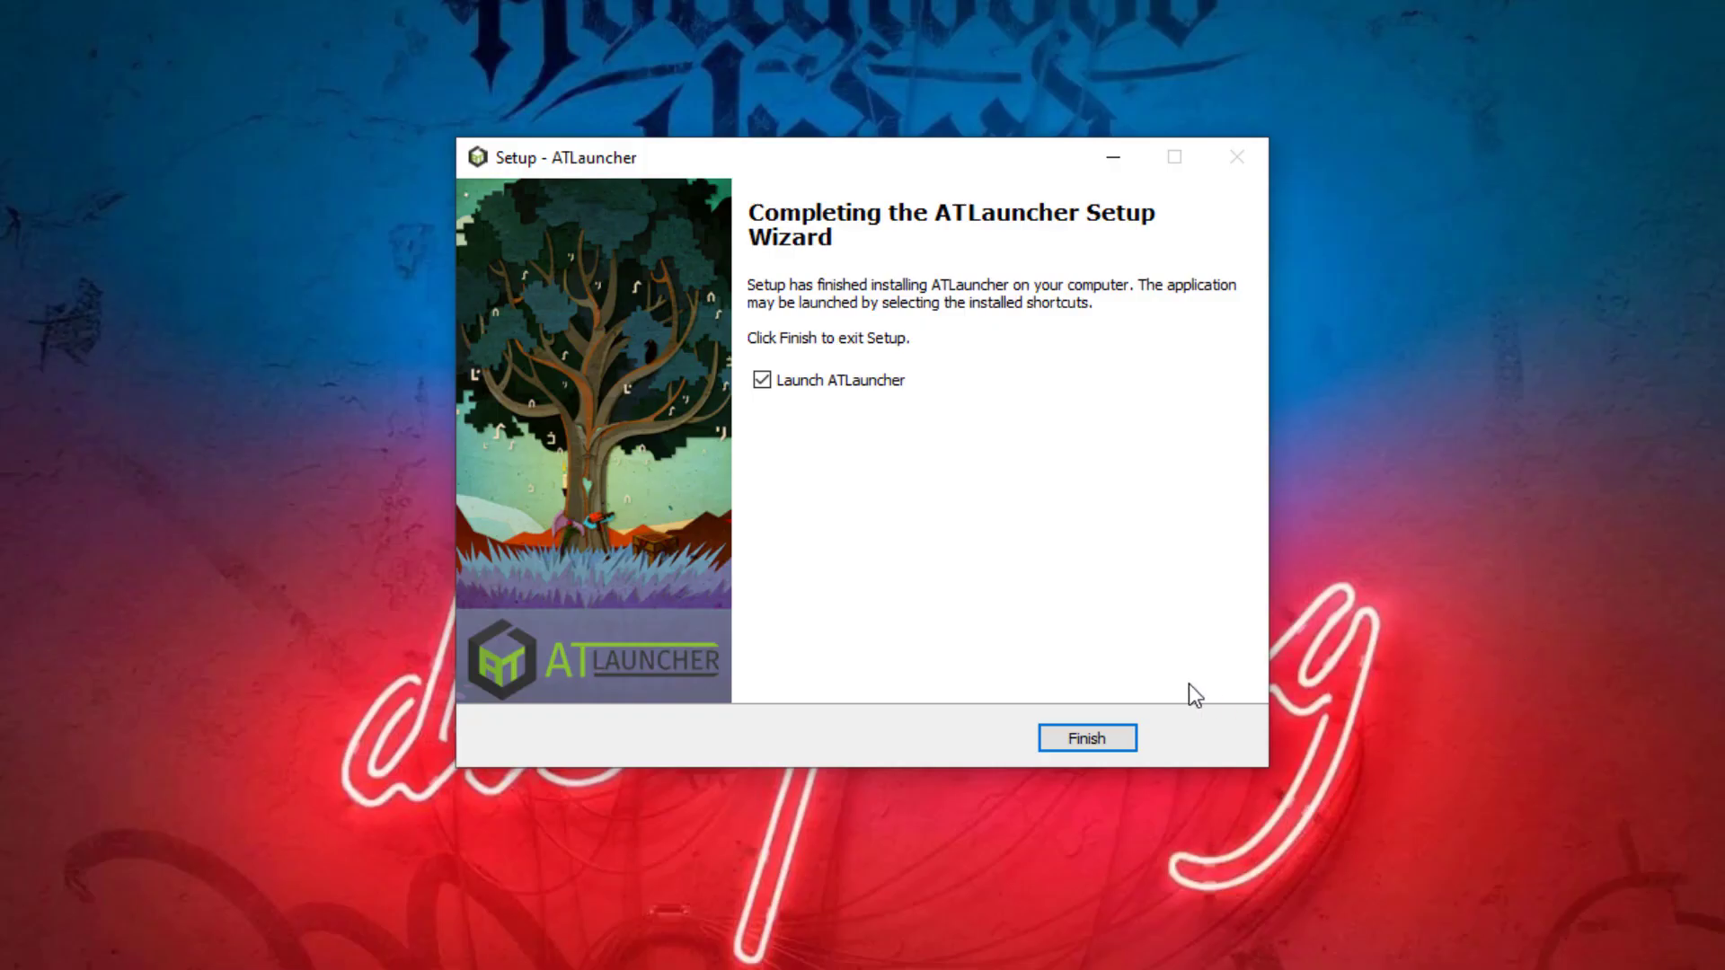
- Launch ATLauncher, log in with the Minecraft account username, and keep it as the active account
{"action": "left_click", "coordinate": [1090, 738]}
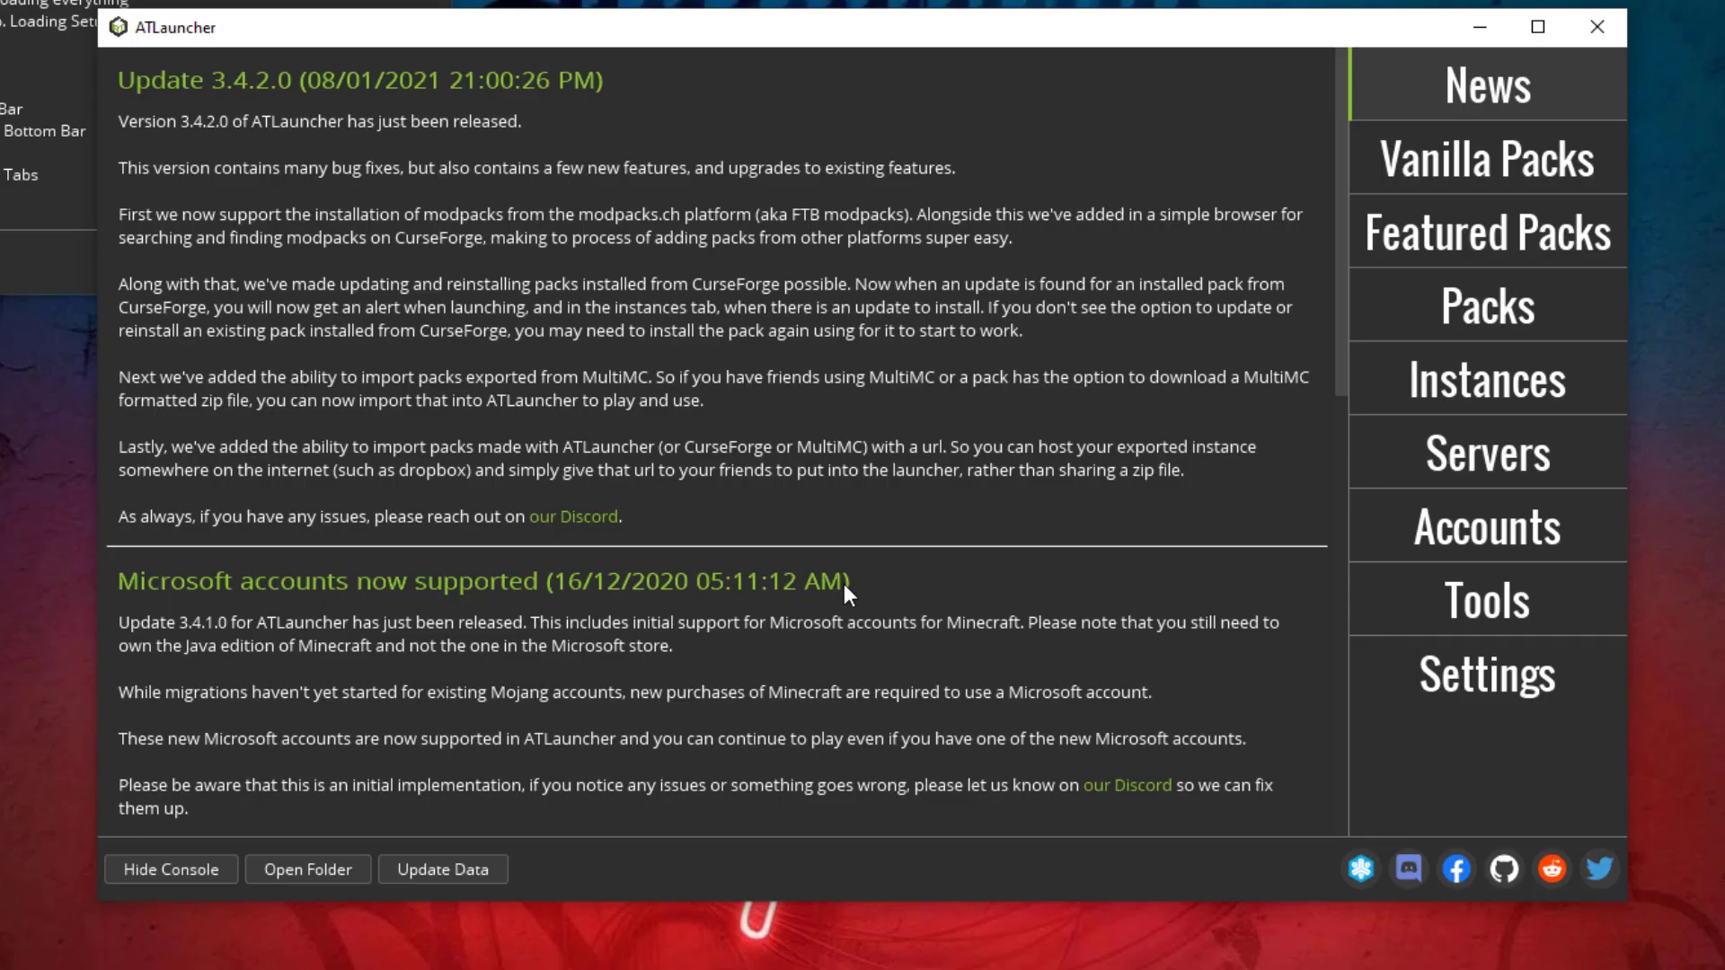
{"action": "left_click", "coordinate": [1474, 526]}
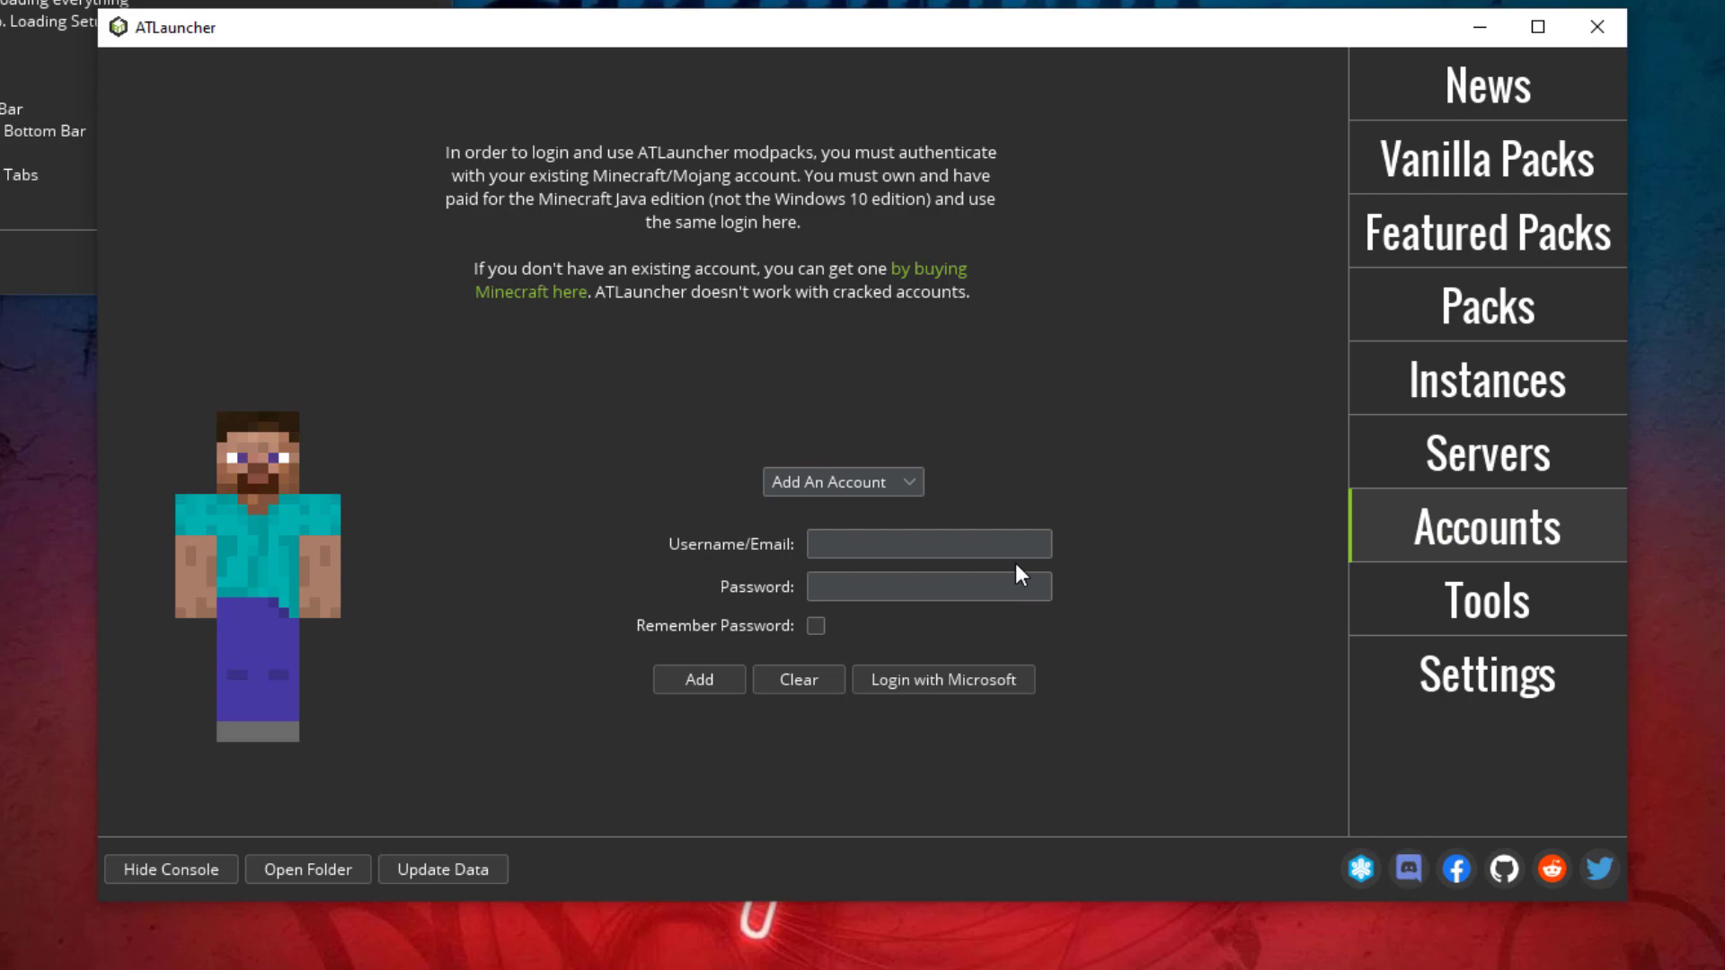
{"action": "key", "text": "ctrl+v"}
{"action": "key", "text": "ctrl+v"}
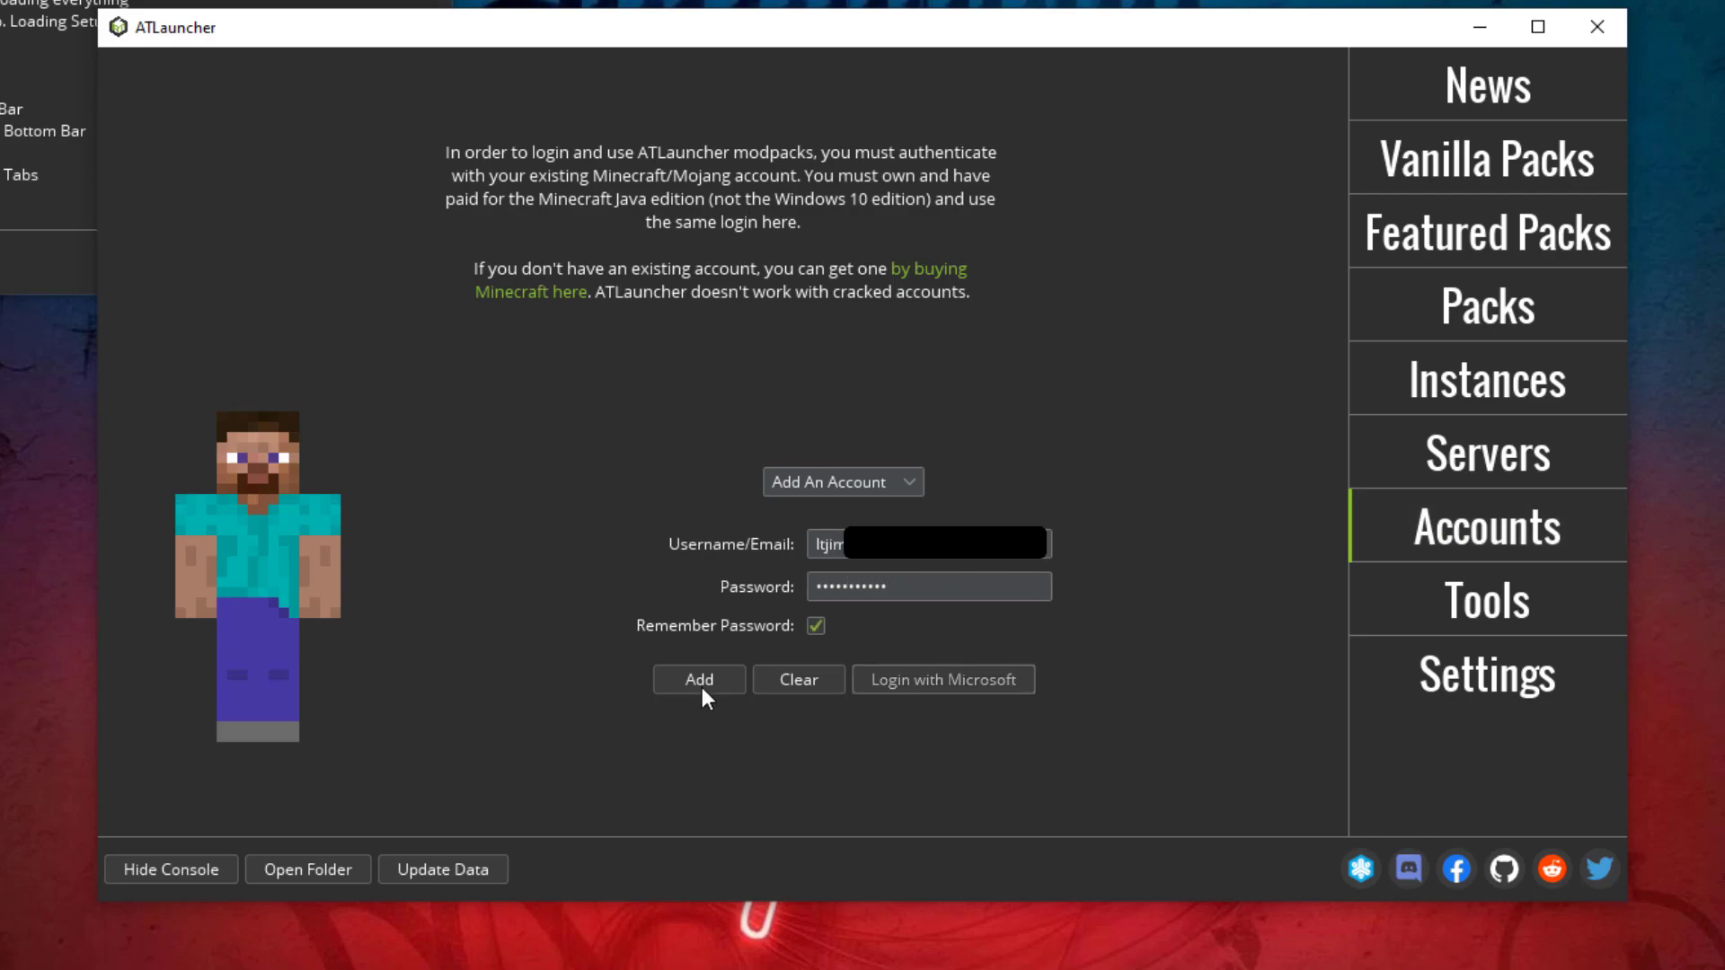
{"action": "left_click", "coordinate": [701, 685]}
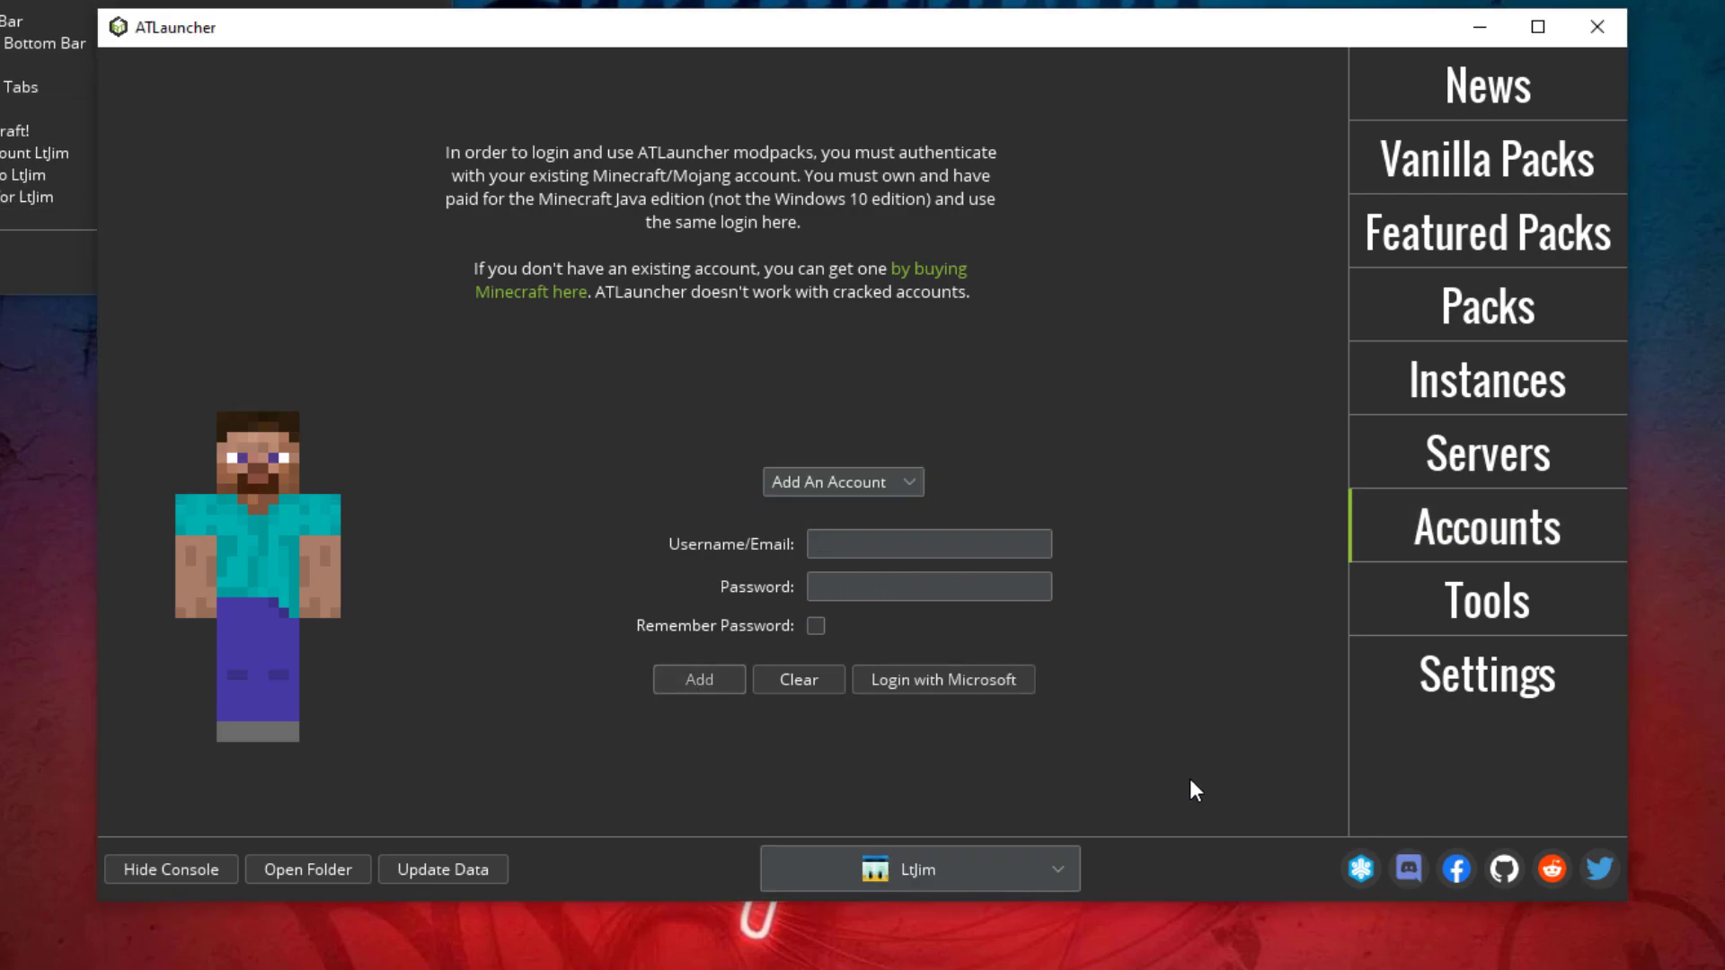
{"action": "left_click", "coordinate": [972, 873]}
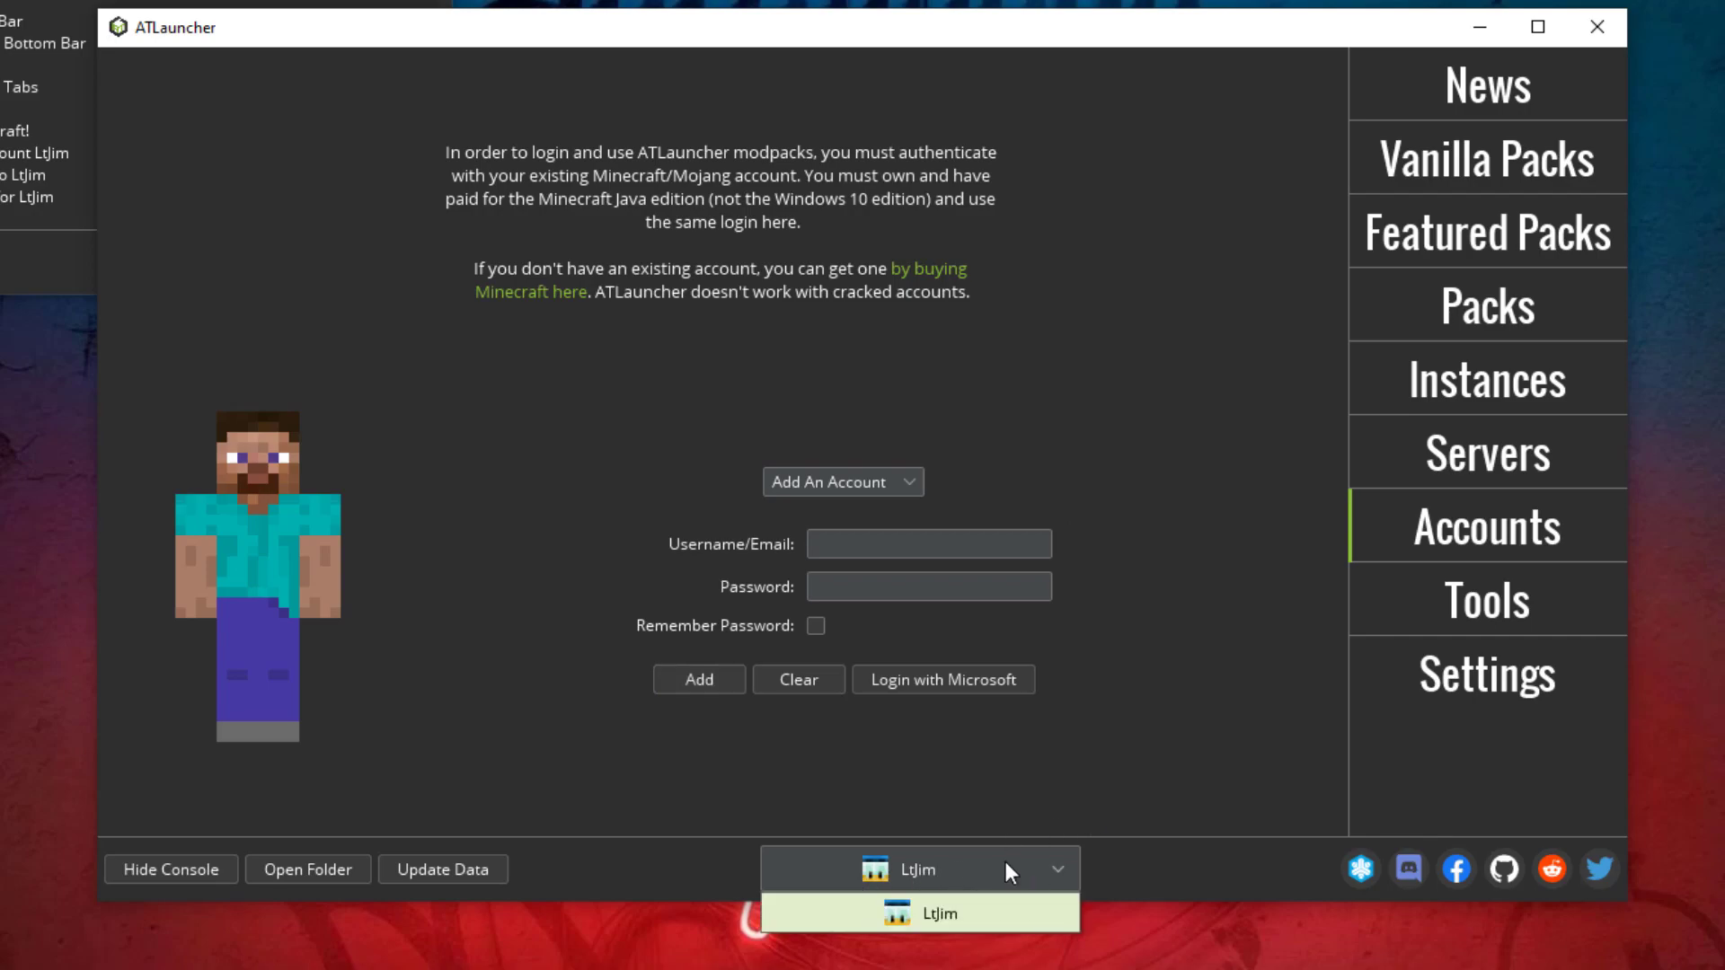
{"action": "left_click", "coordinate": [1005, 863]}
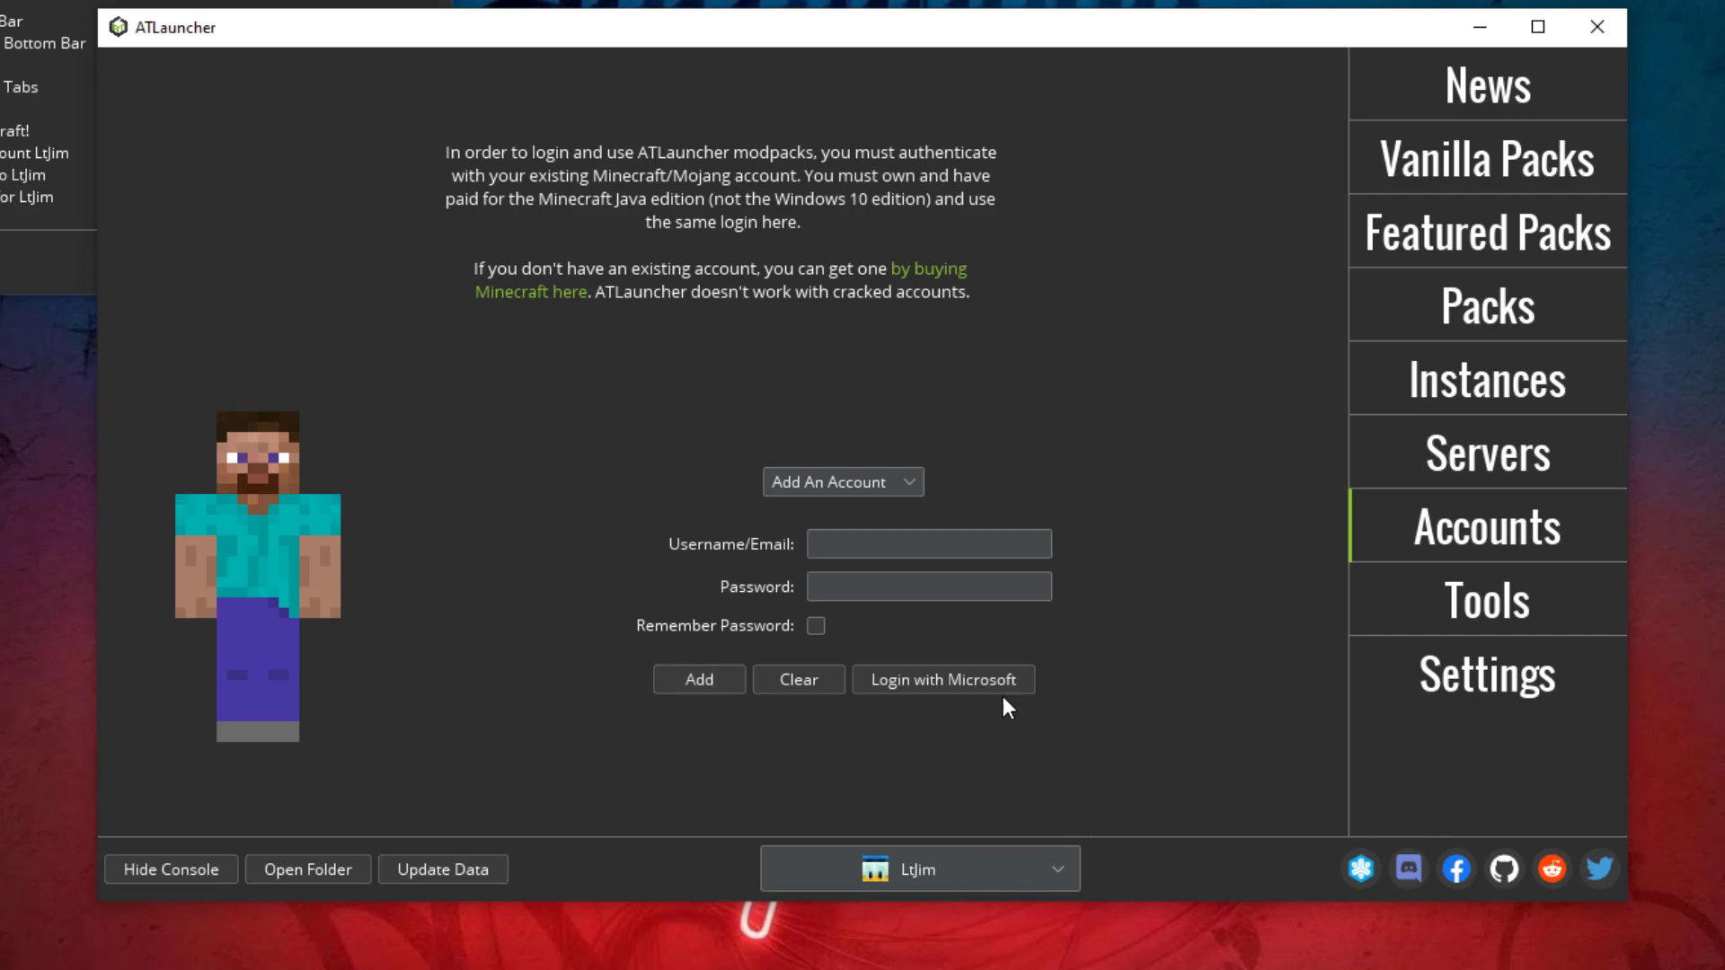
- Search the Packs list for 'unabridged' and create a new Unabridged instance at version 3.19.3 (1.7.10)
{"action": "left_click", "coordinate": [1520, 310]}
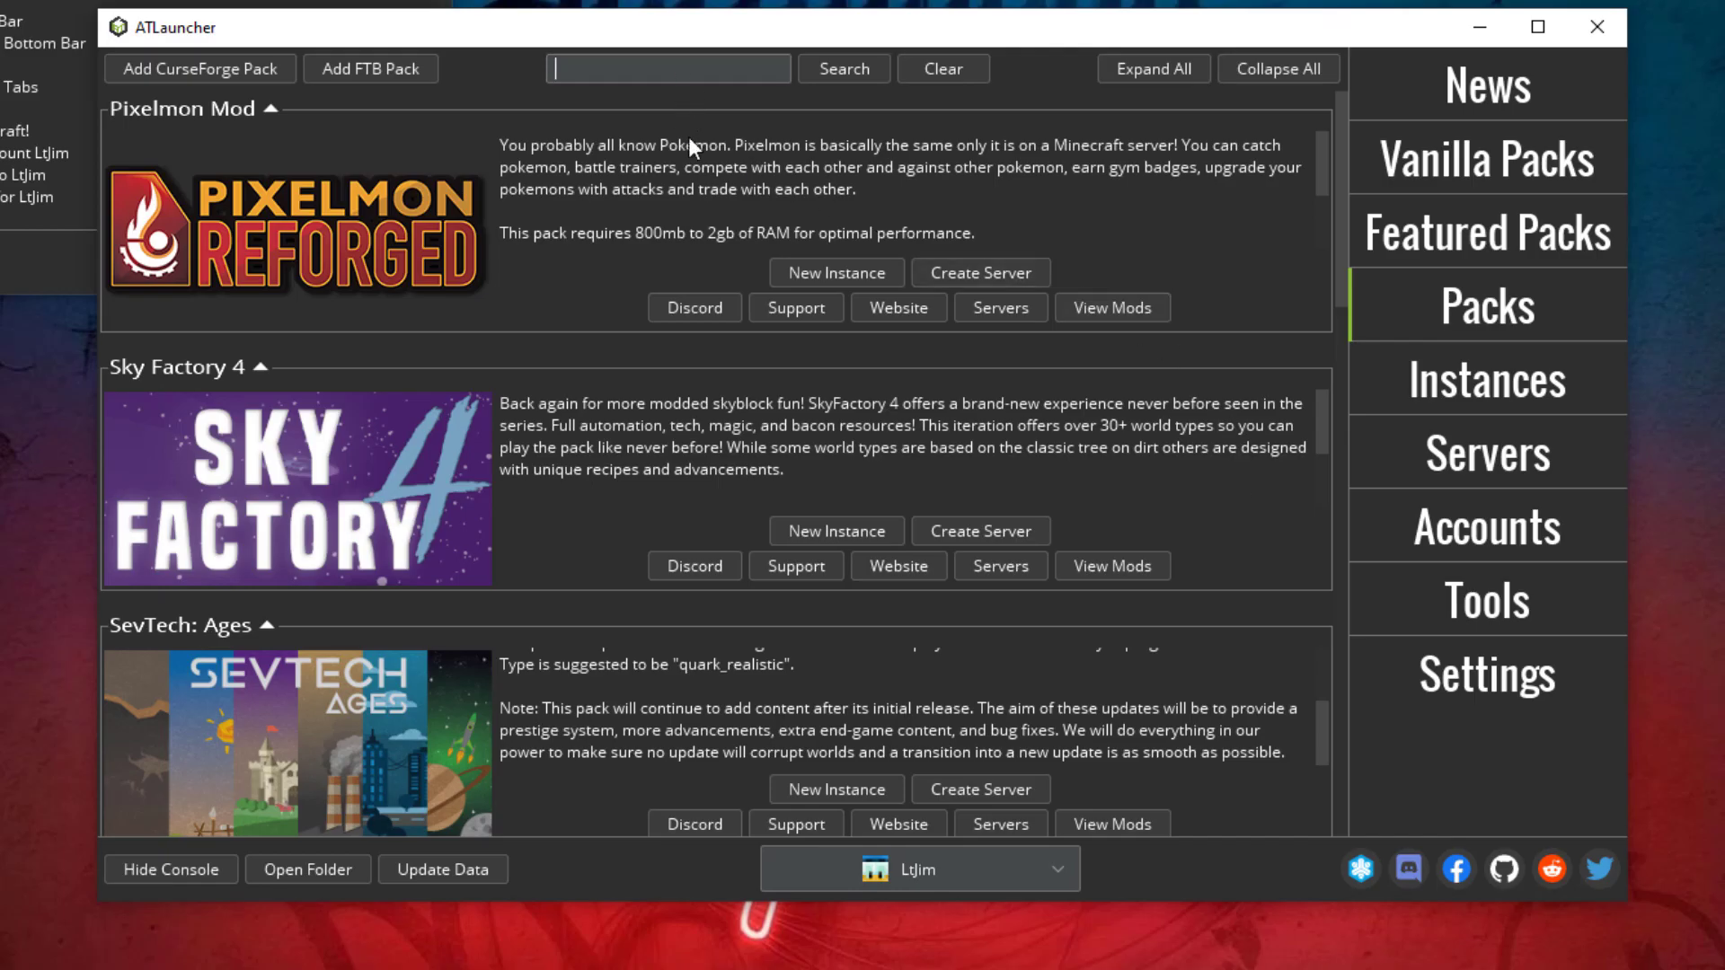
{"action": "left_click_drag", "start_coordinate": [1337, 197], "coordinate": [1296, 794]}
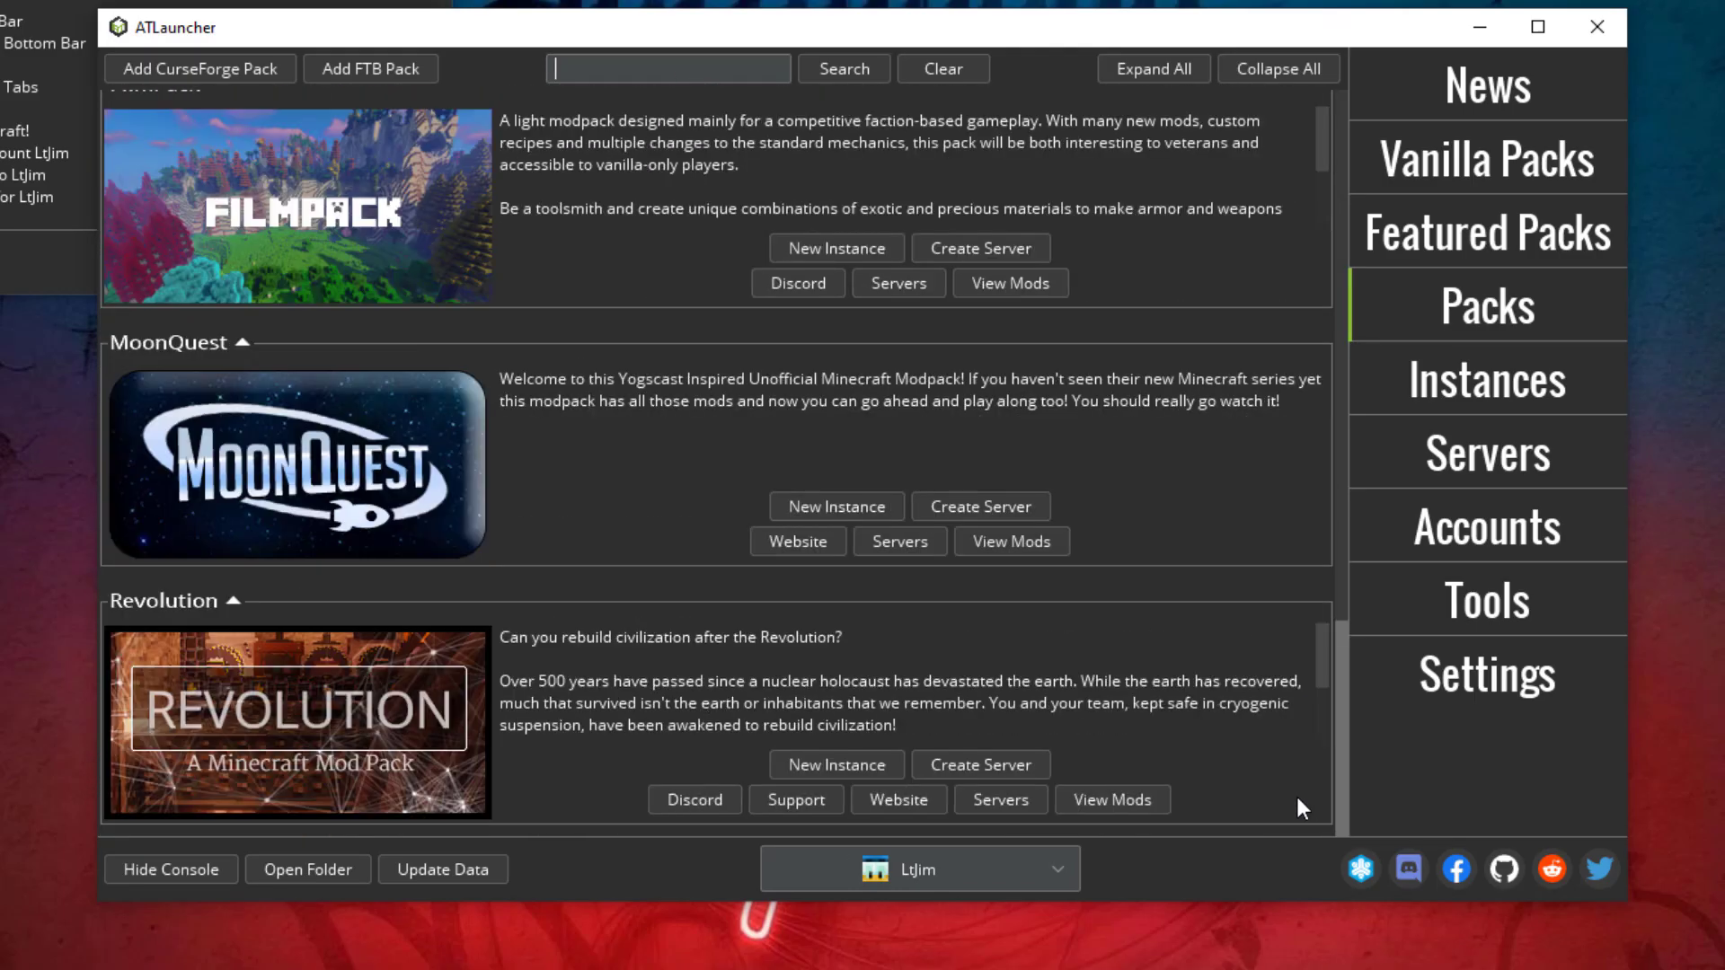
{"action": "scroll", "coordinate": [1078, 575], "scroll_direction": "up", "scroll_amount": 3}
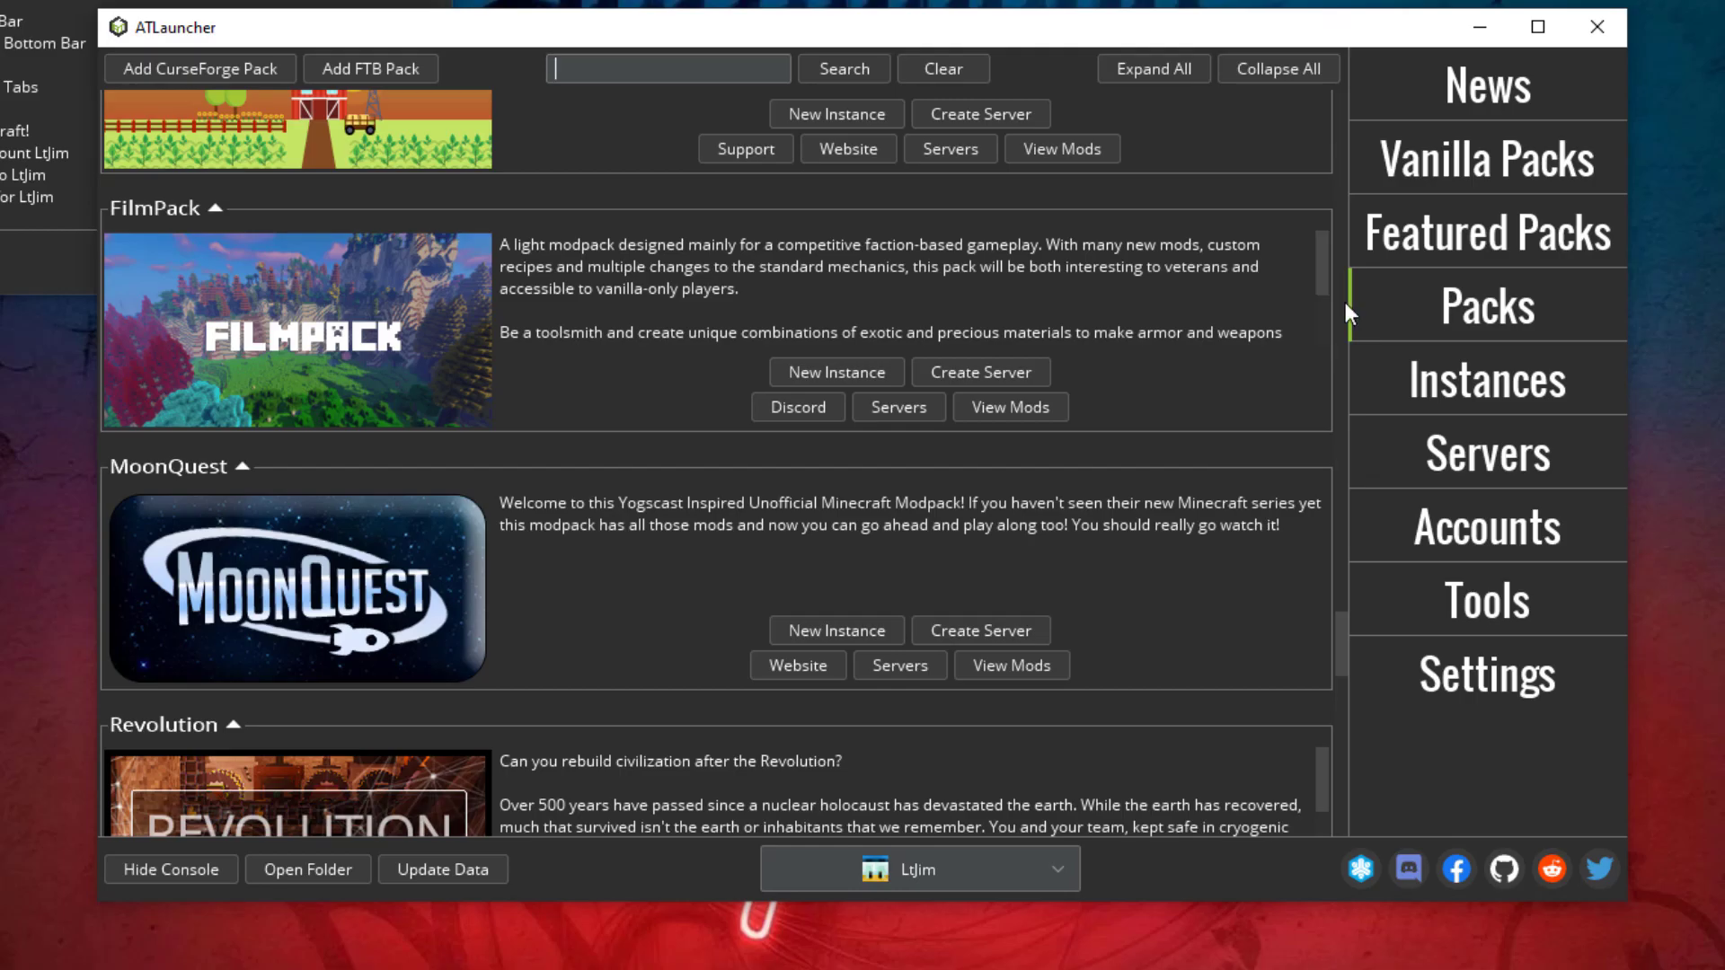
{"action": "left_click_drag", "start_coordinate": [1338, 632], "coordinate": [1338, 411]}
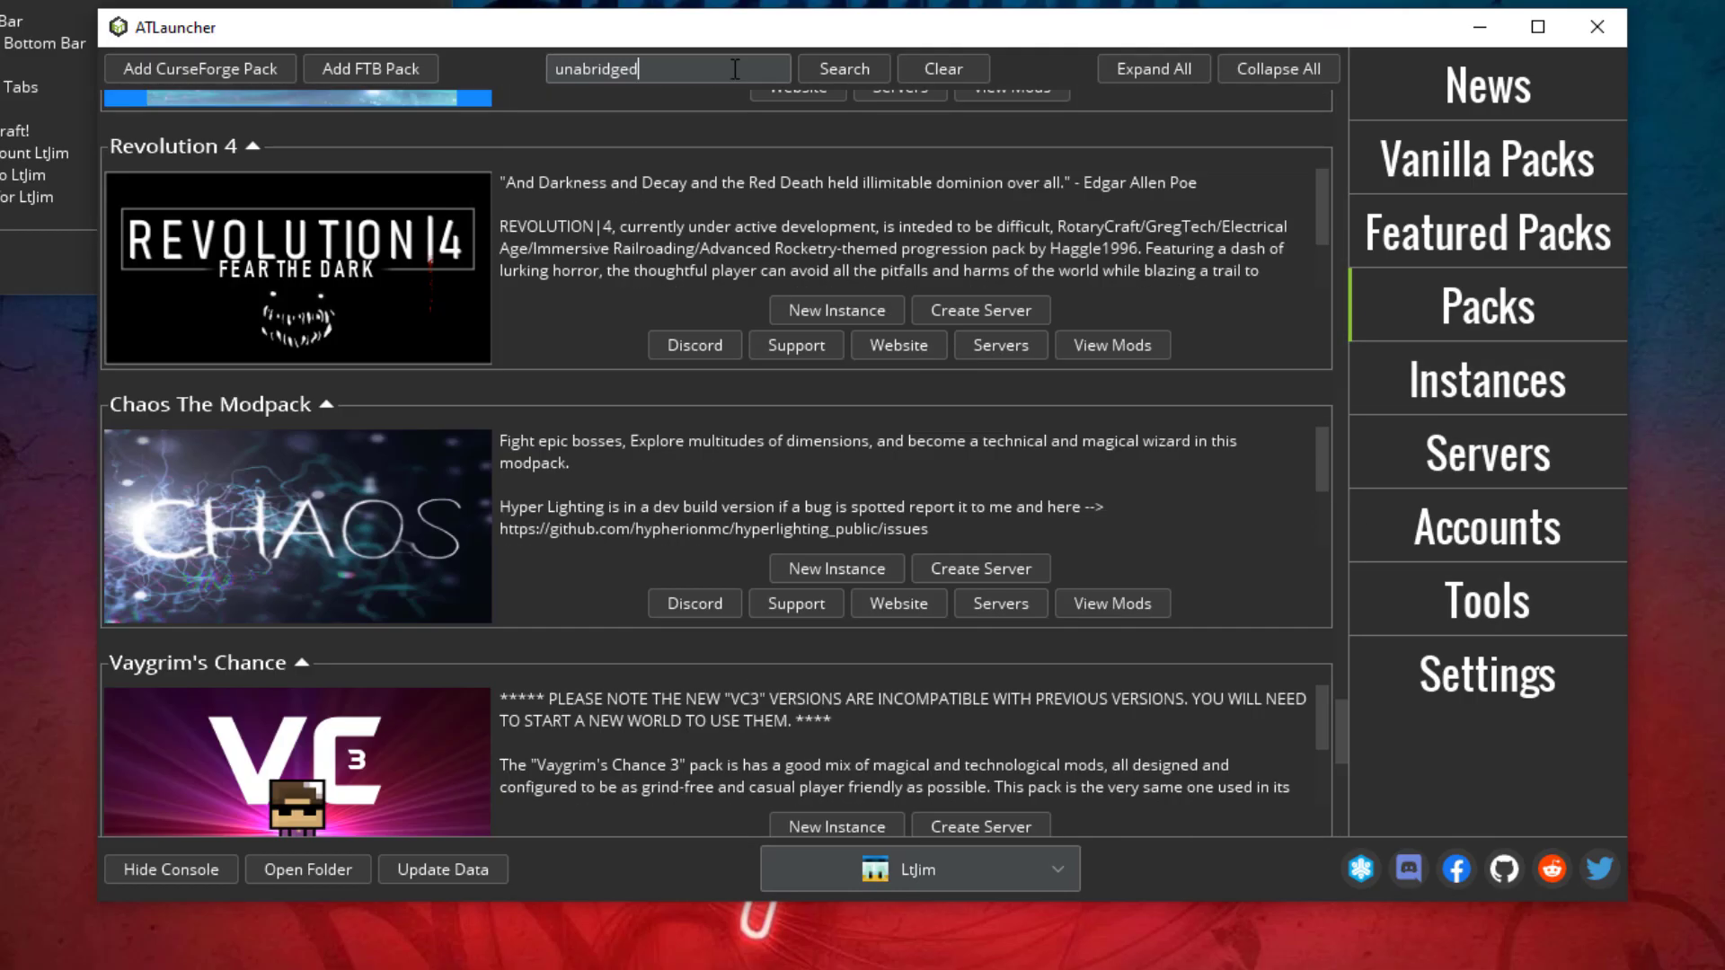
{"action": "left_click", "coordinate": [841, 76]}
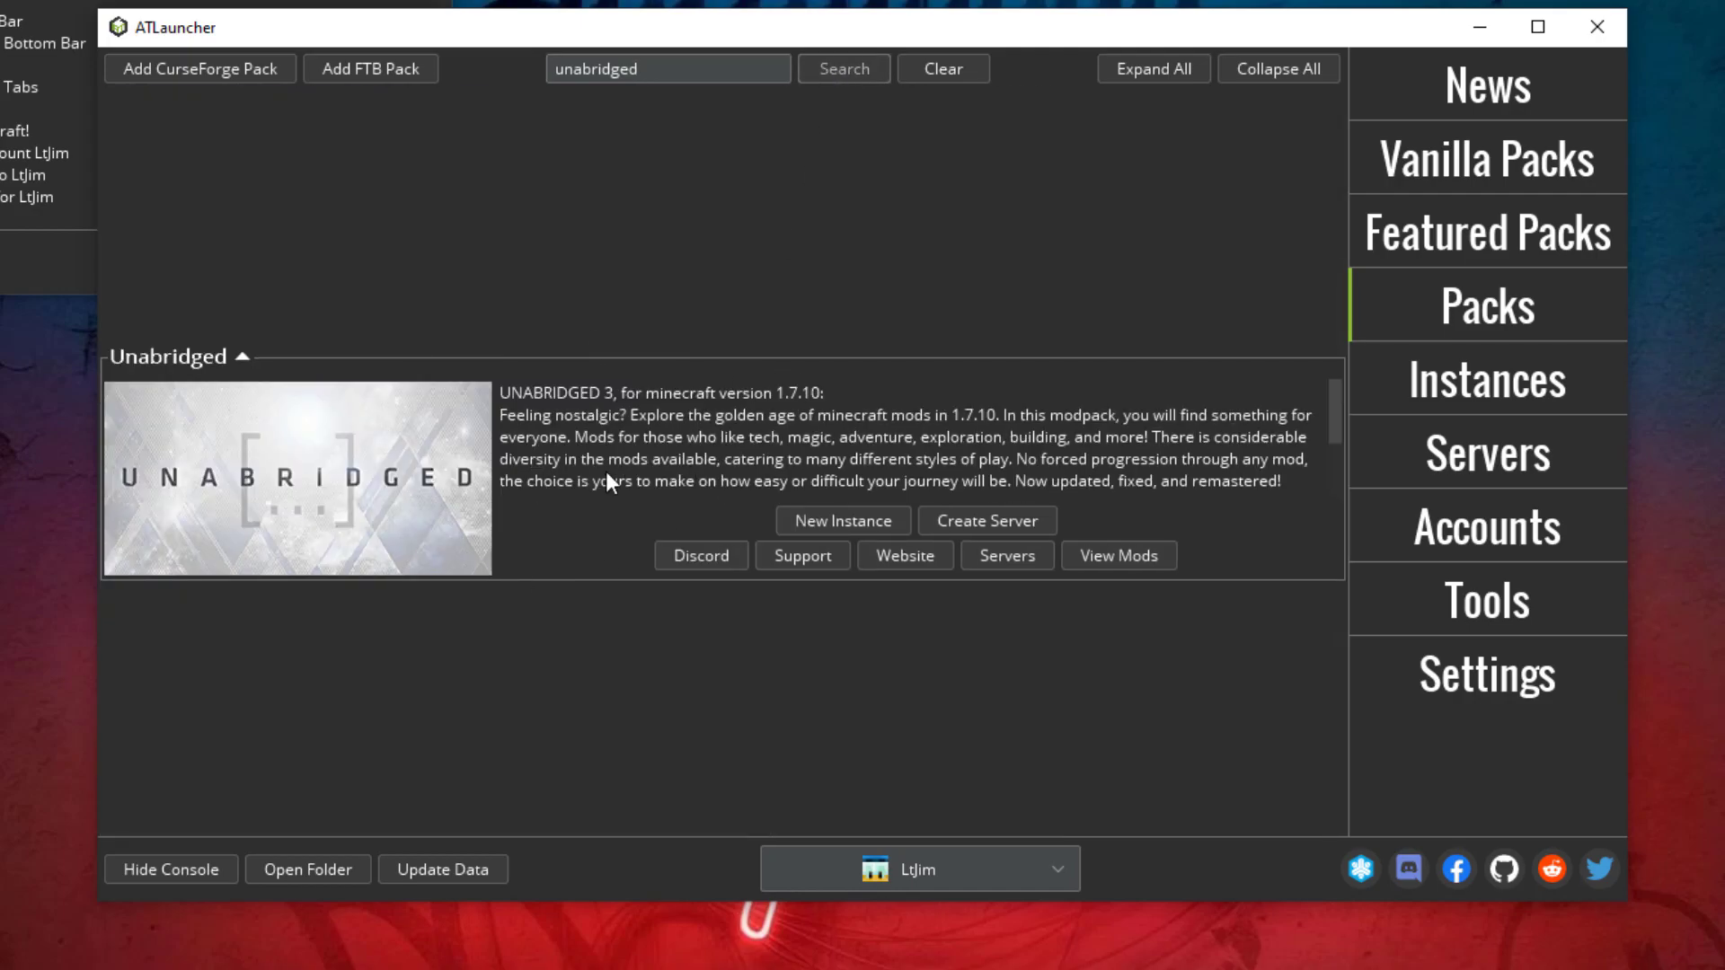
{"action": "left_click", "coordinate": [885, 528]}
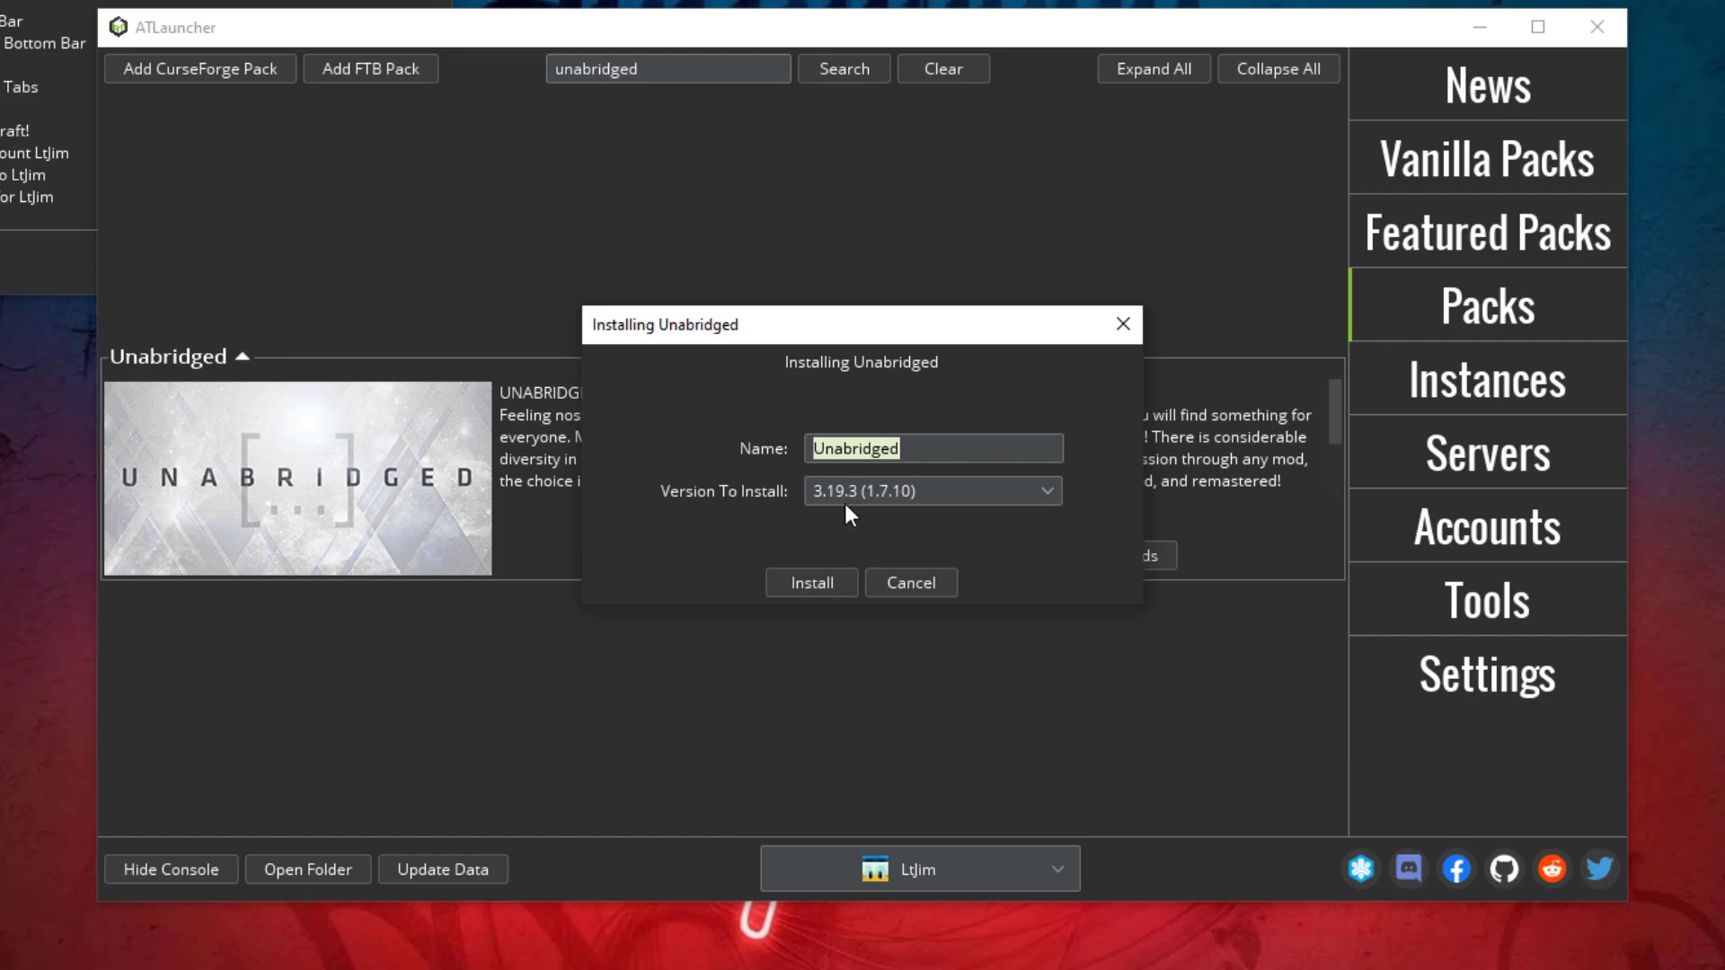
- Install Unabridged 3.19.3 with the default mod selection, then go to the Instances list
{"action": "left_click", "coordinate": [821, 582]}
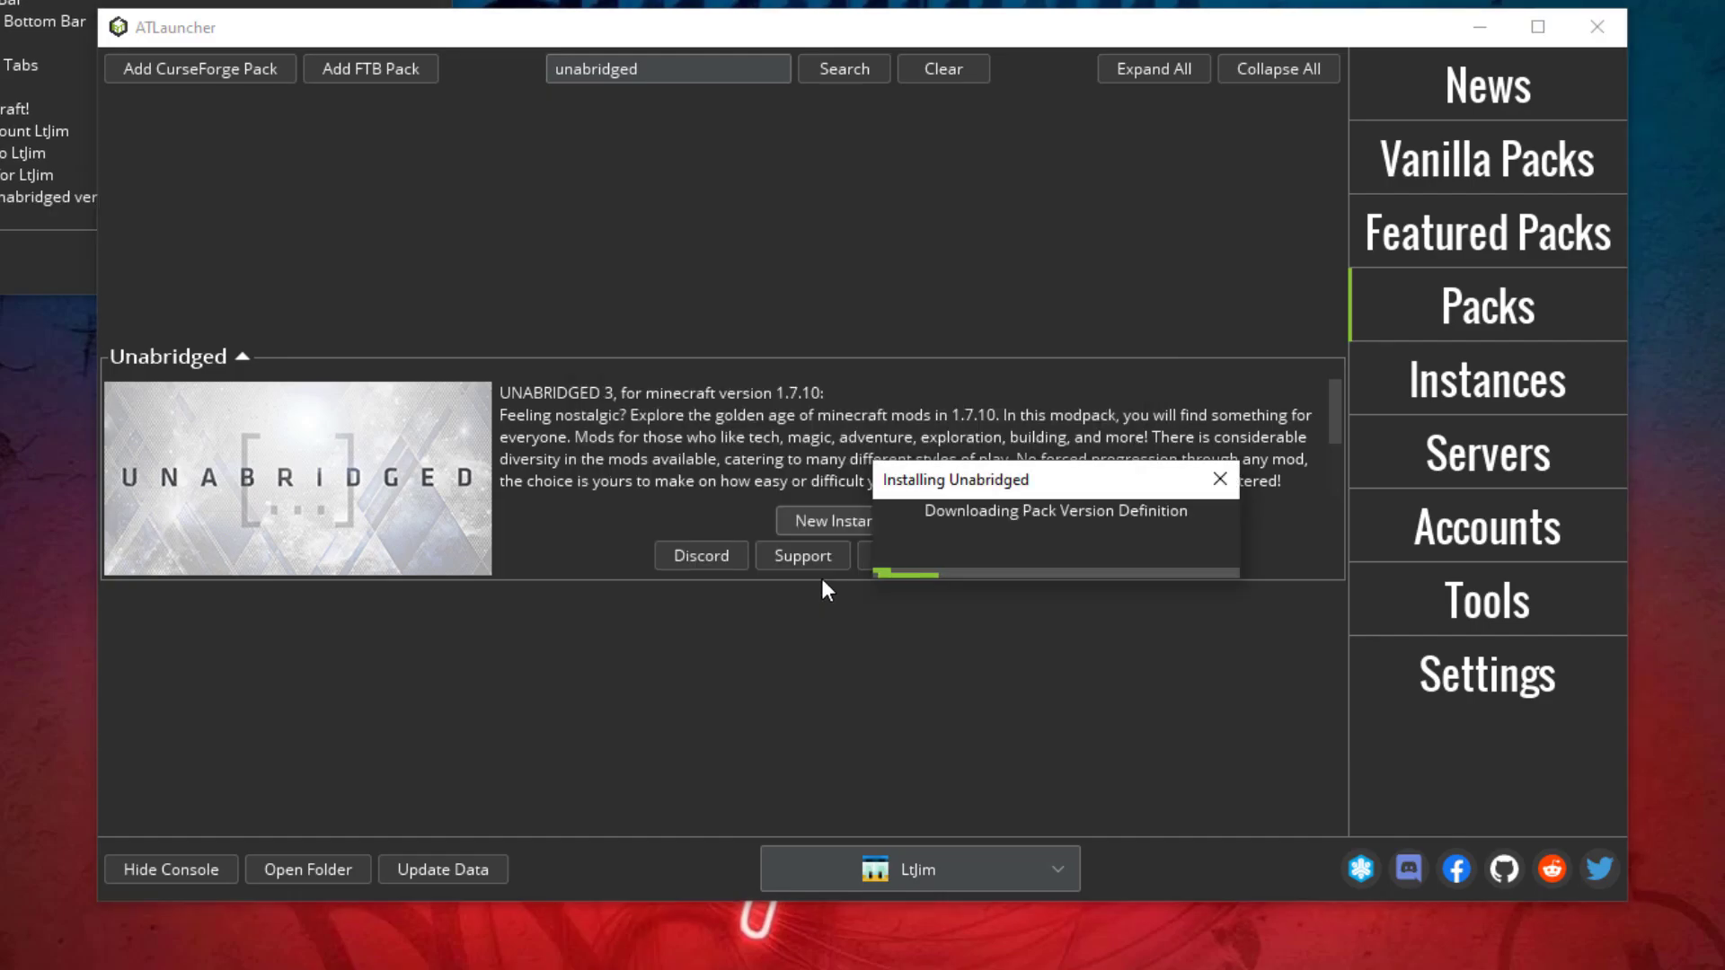
{"action": "left_click", "coordinate": [1040, 502]}
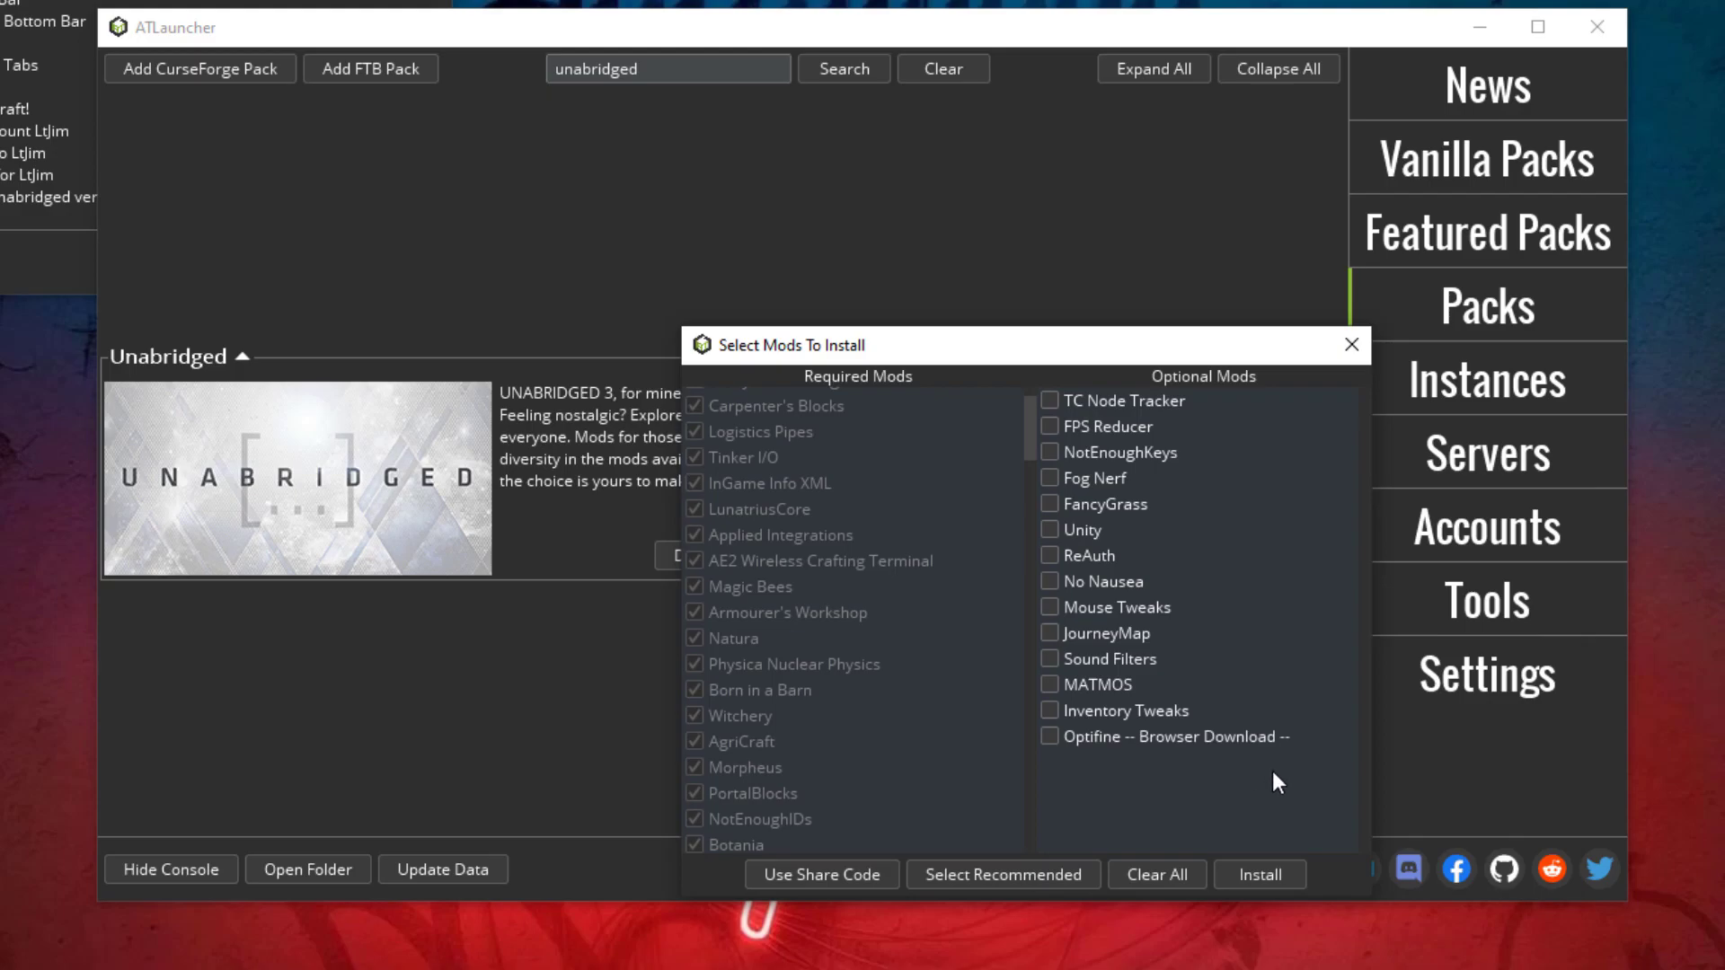
{"action": "left_click", "coordinate": [1261, 874]}
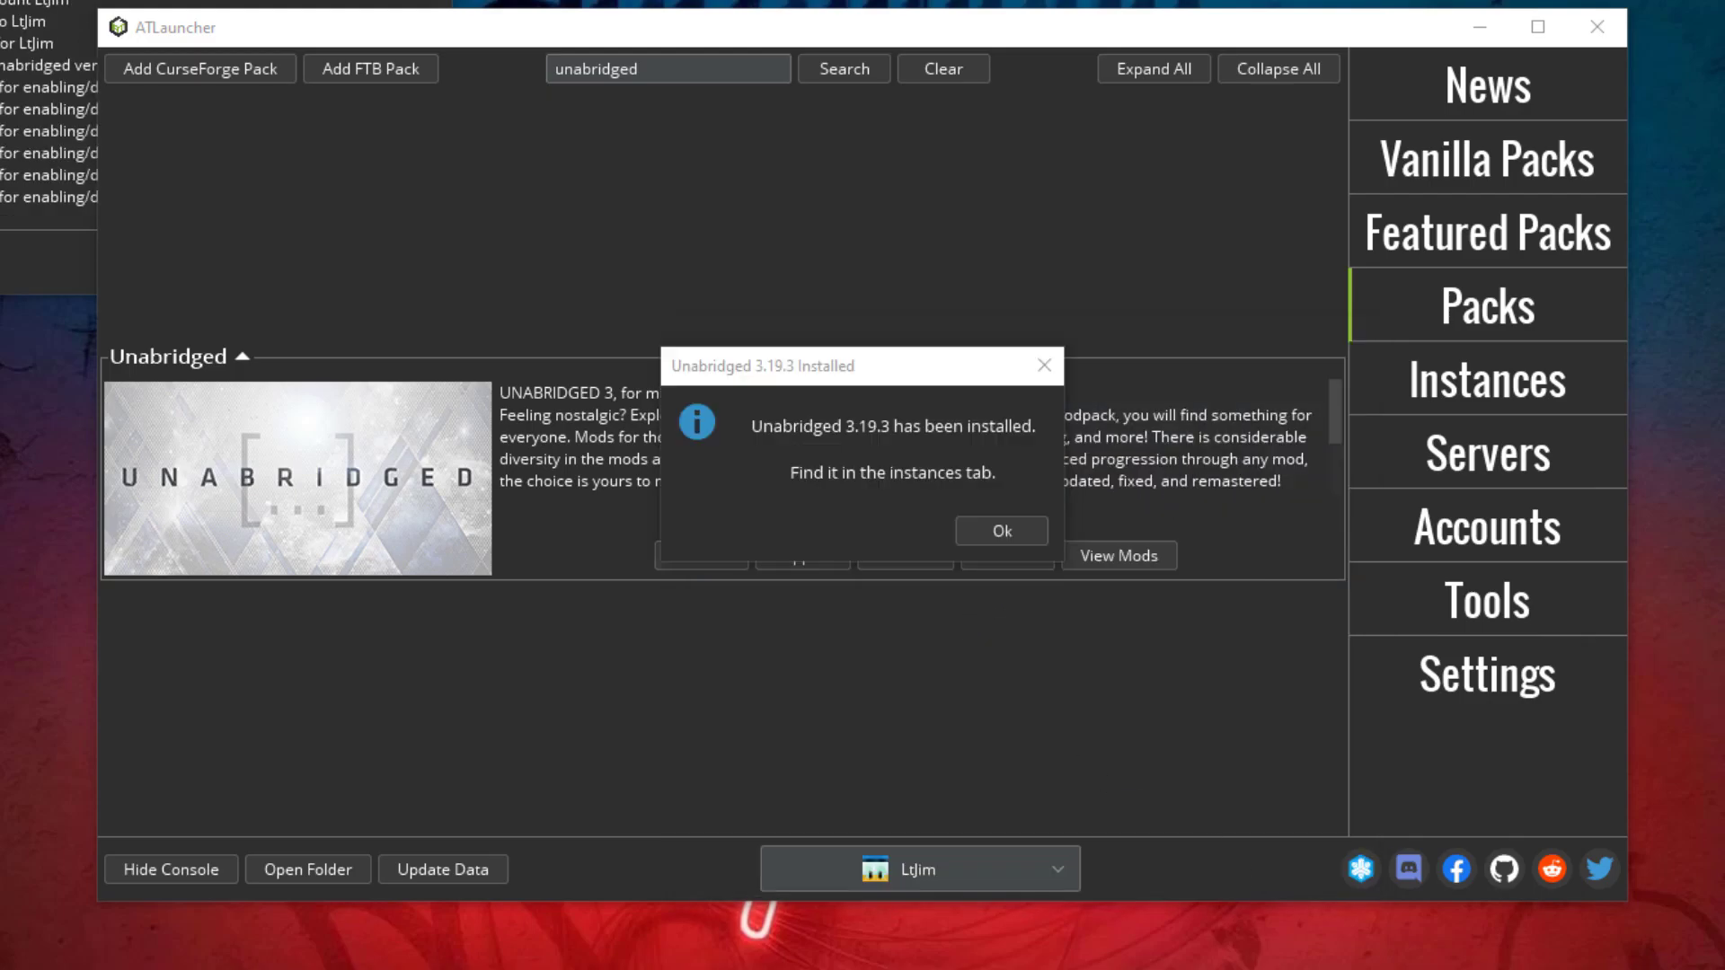
{"action": "left_click", "coordinate": [1008, 530]}
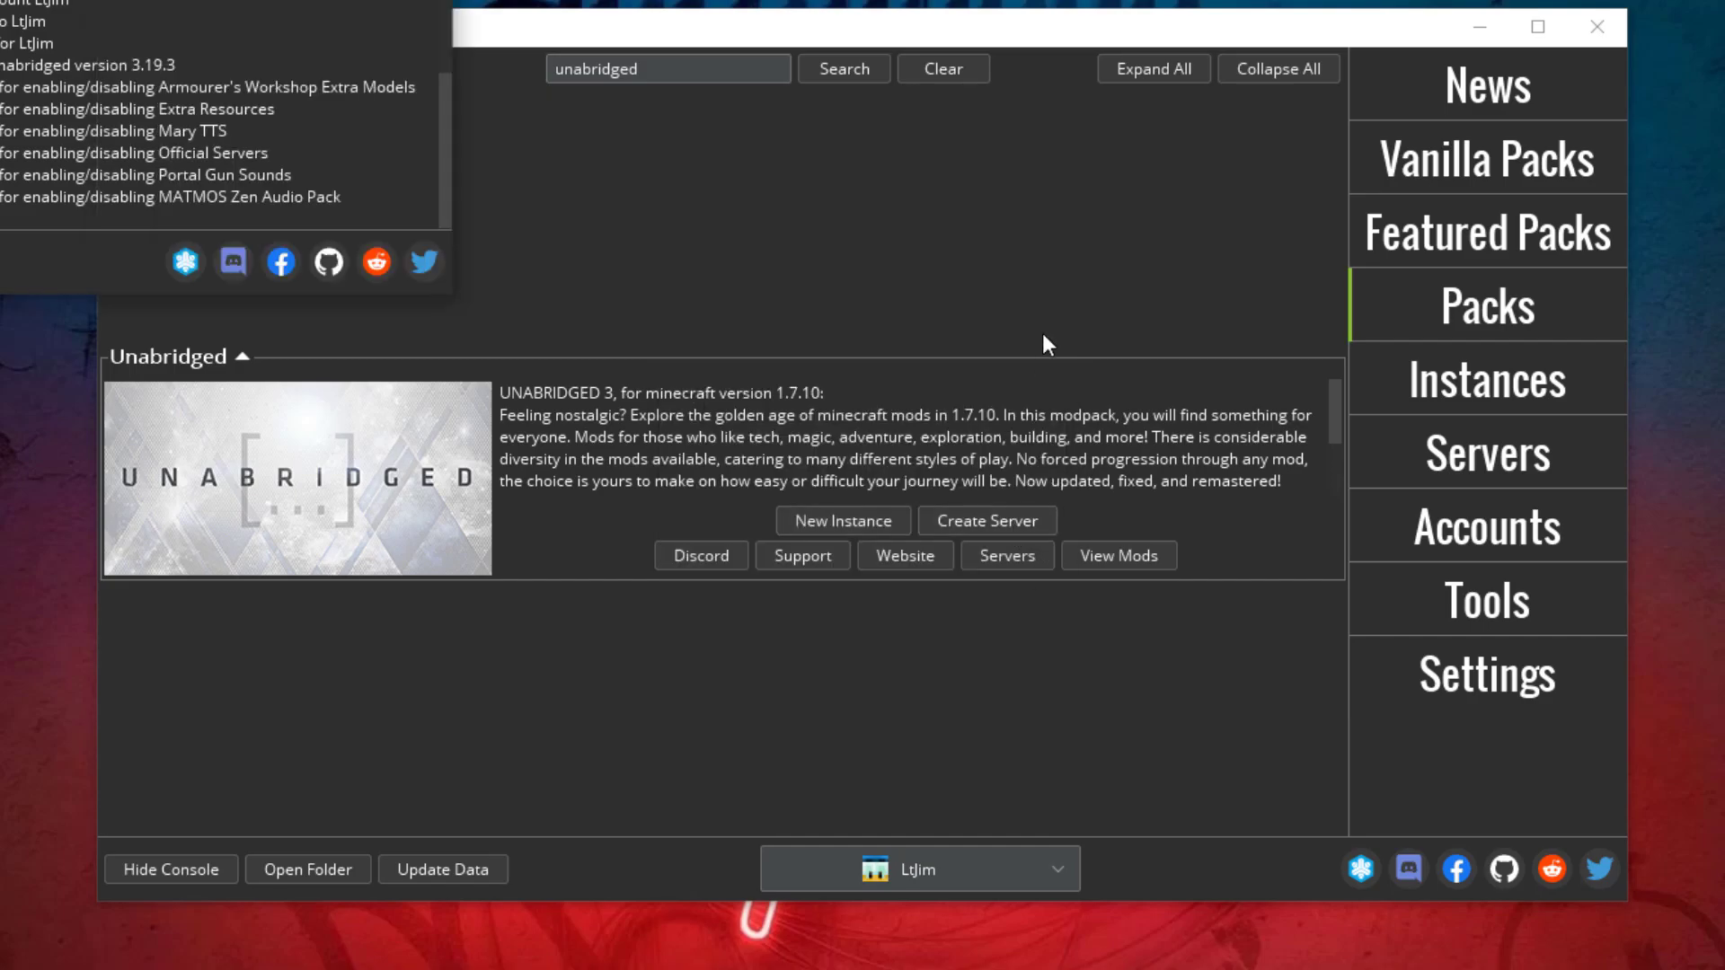
{"action": "left_click", "coordinate": [1496, 382]}
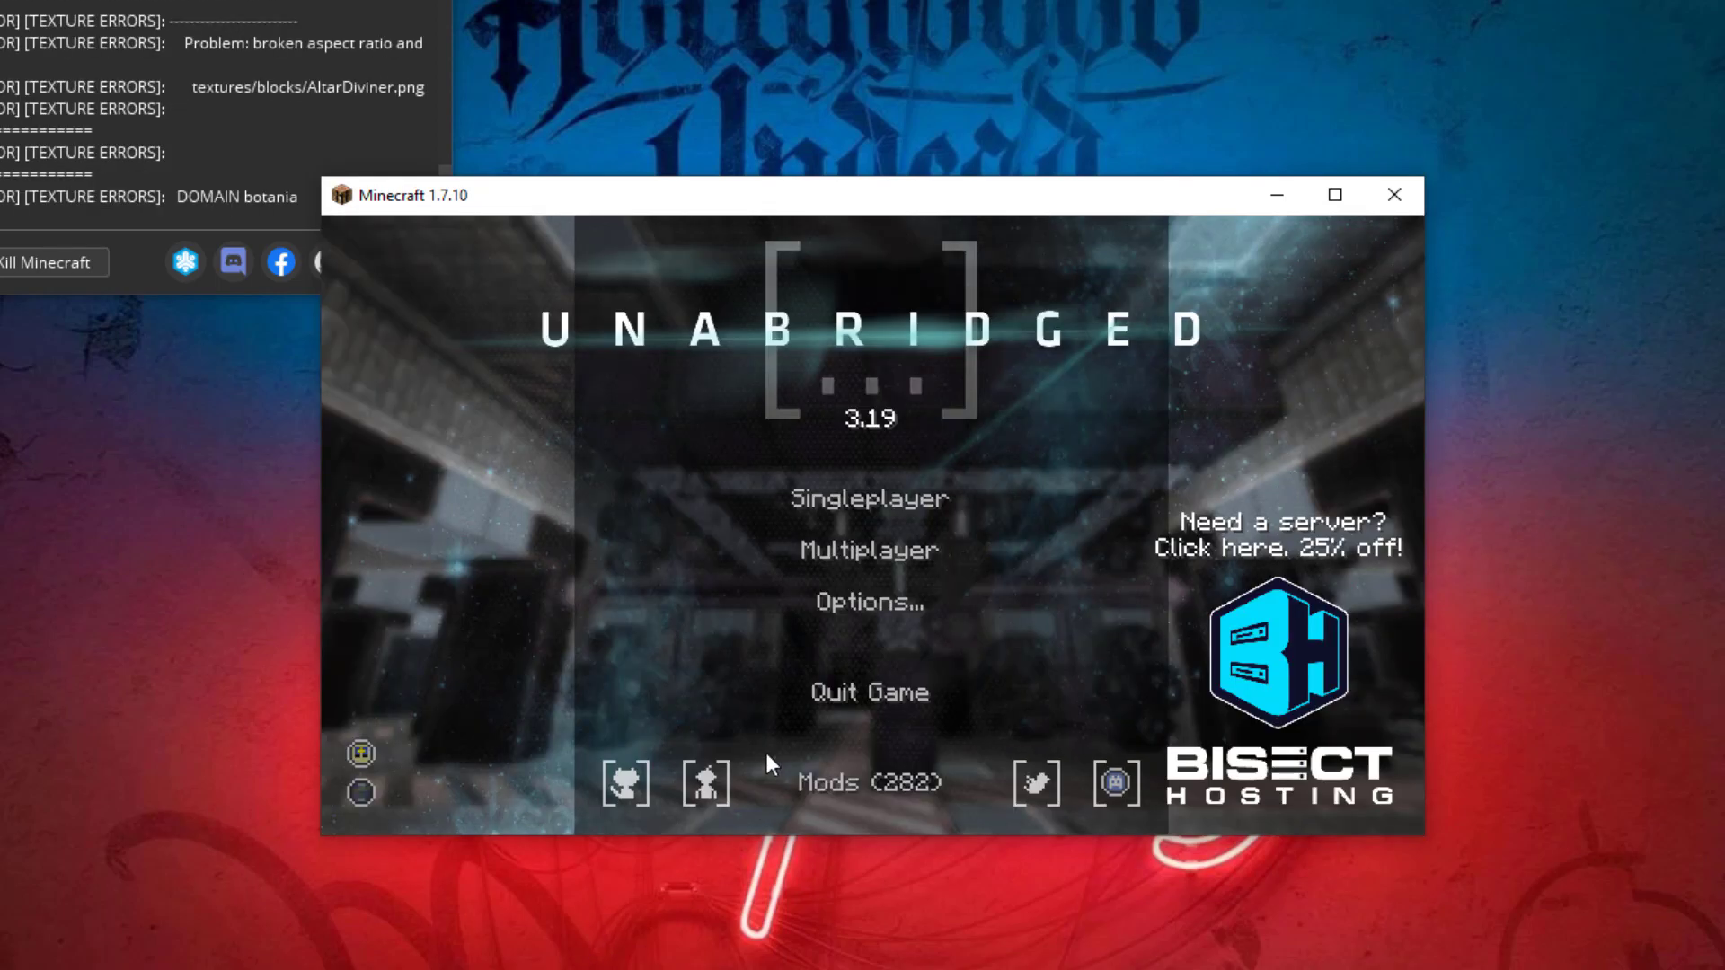
- Add videotutorials.serverminer.com as a multiplayer server and join it
{"action": "left_click", "coordinate": [974, 556]}
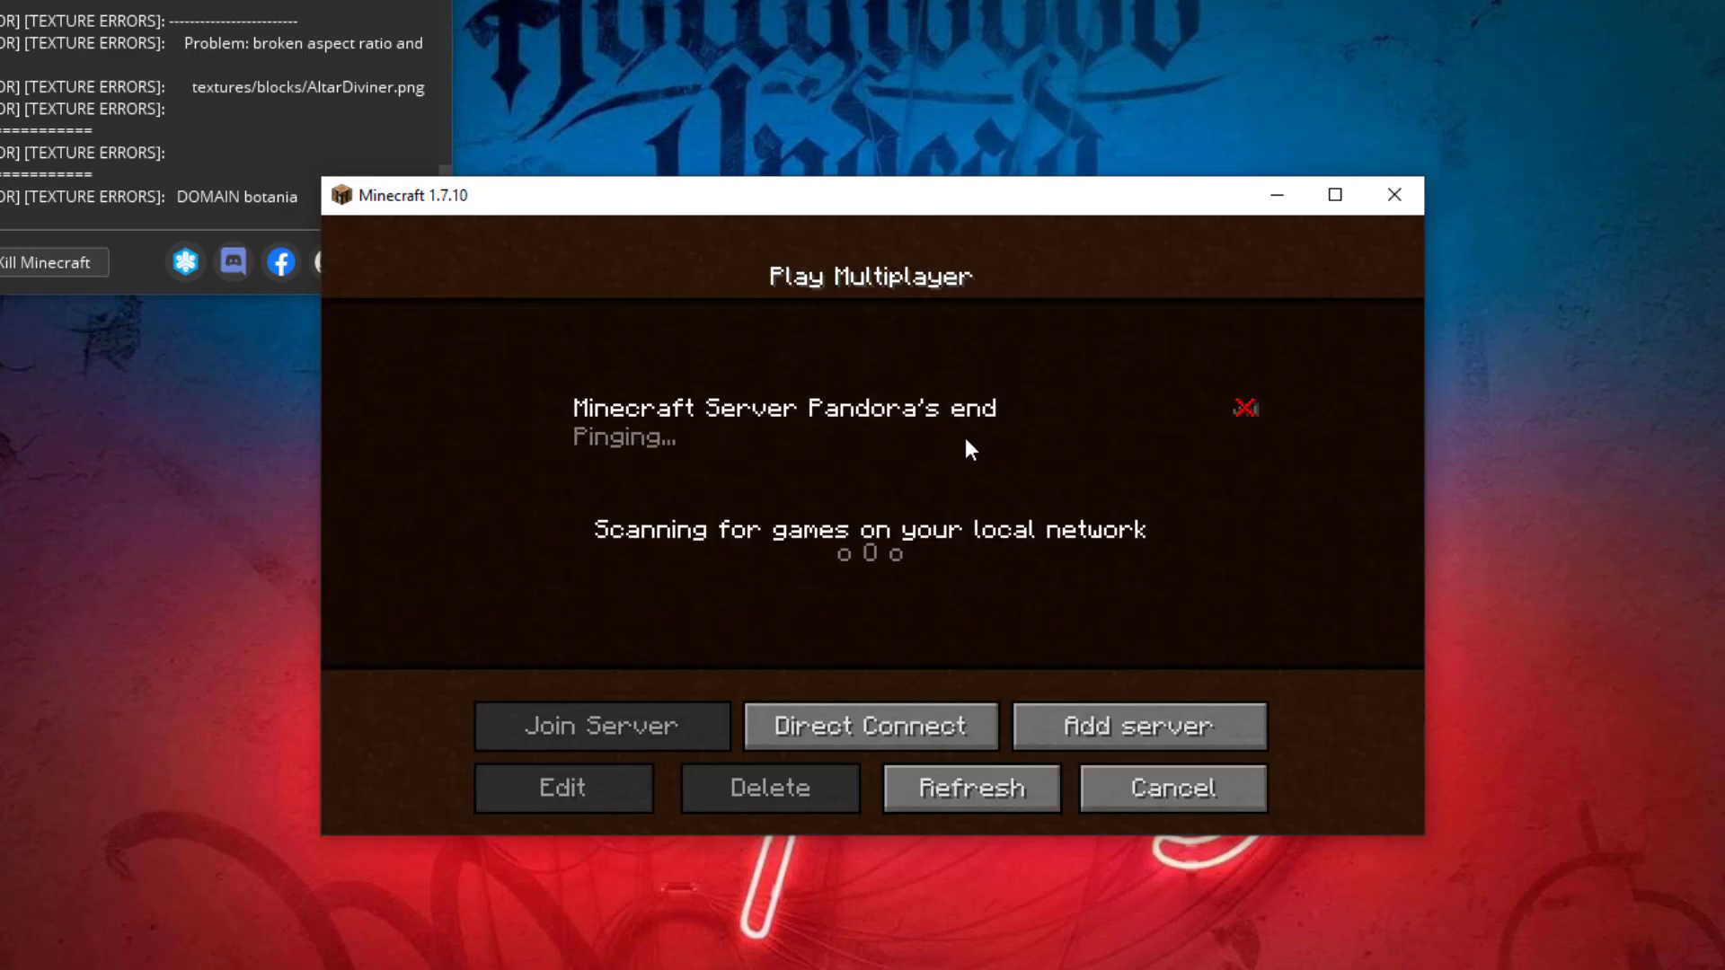
{"action": "left_click", "coordinate": [1128, 726]}
{"action": "left_click", "coordinate": [938, 496]}
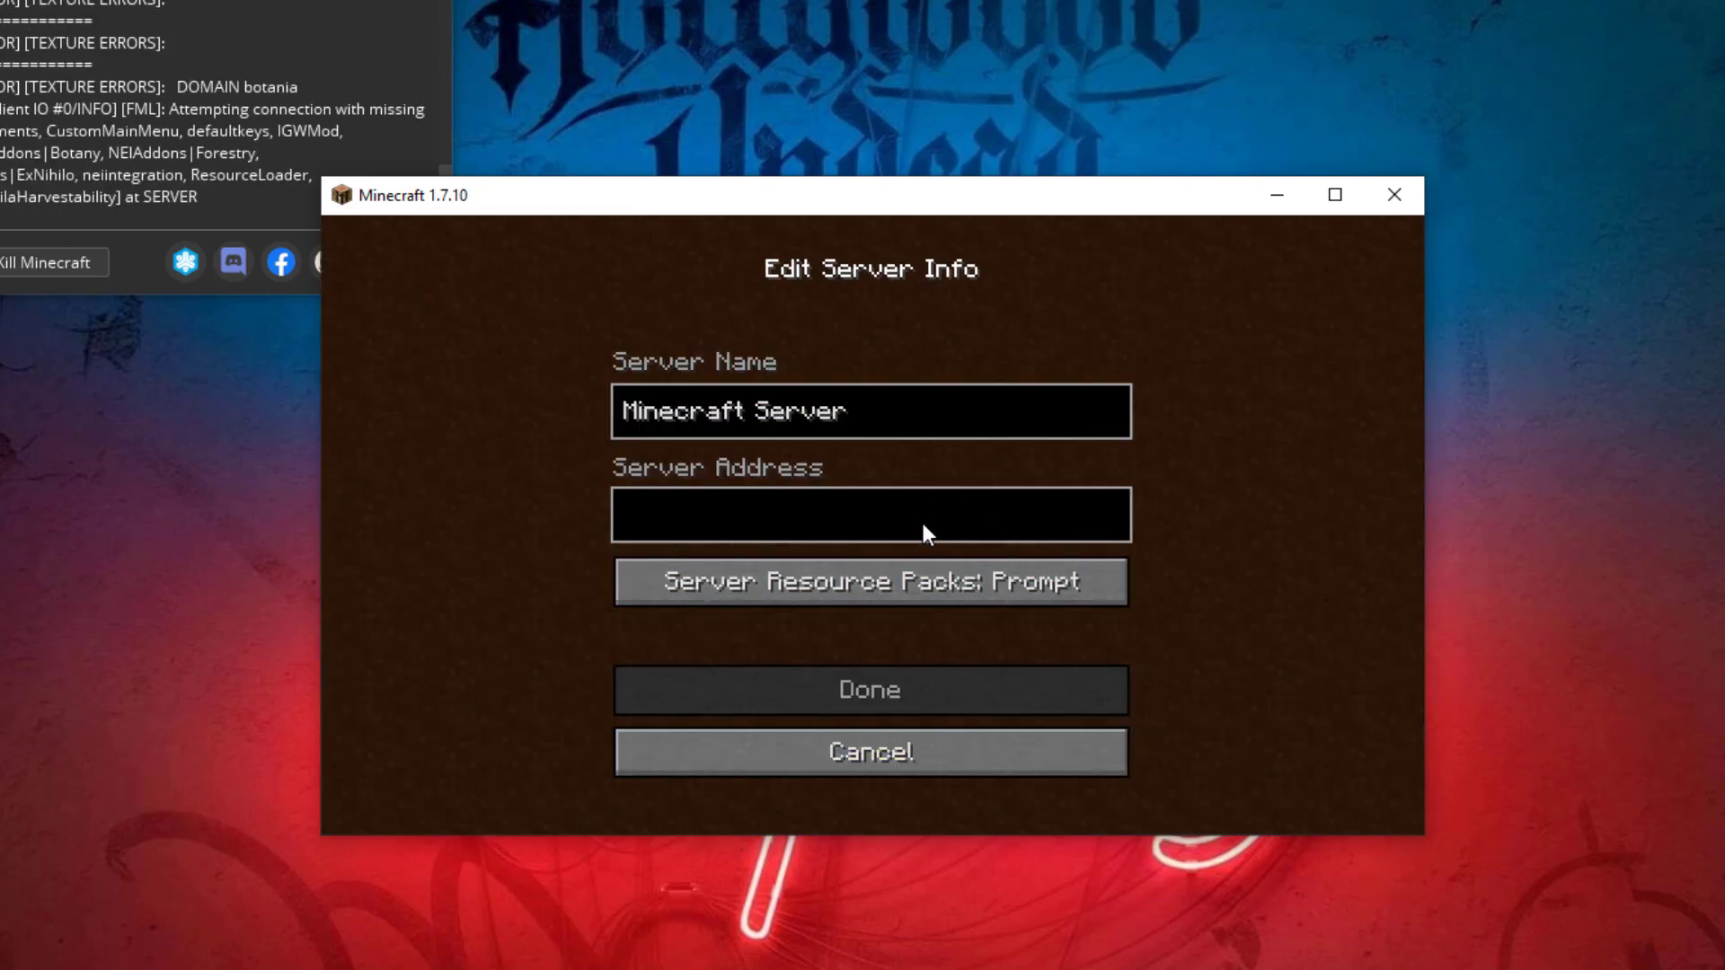
{"action": "type", "text": "videotutorials.serverminer.com"}
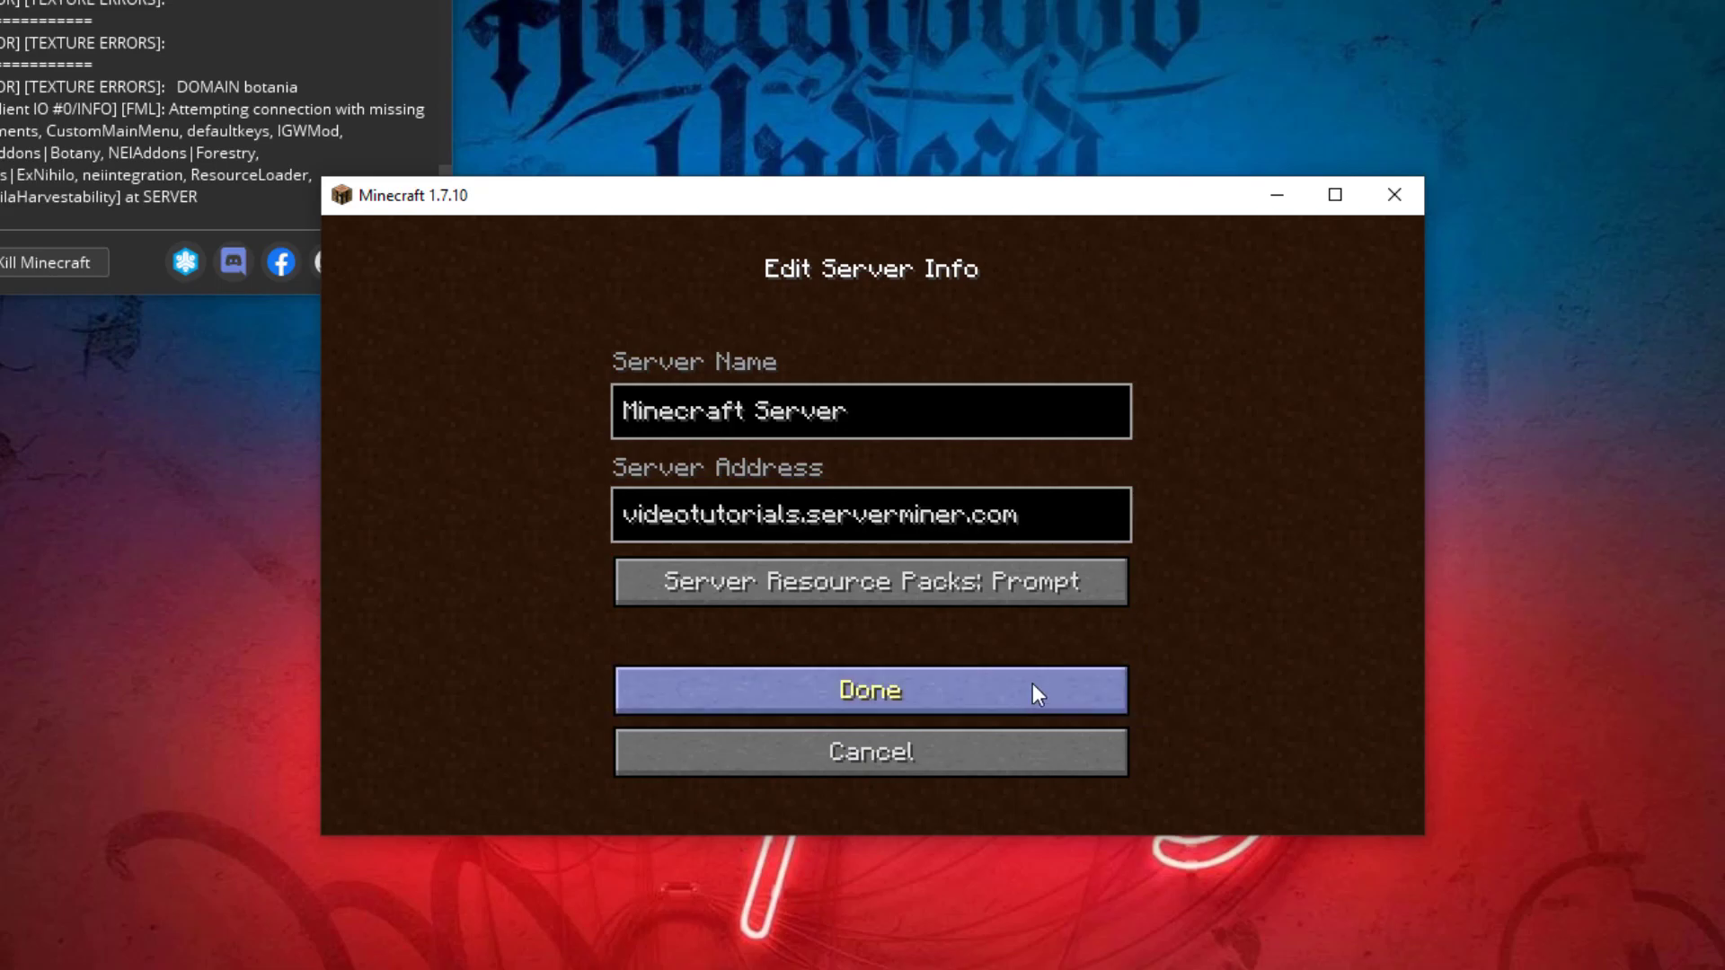
{"action": "left_click", "coordinate": [1033, 688]}
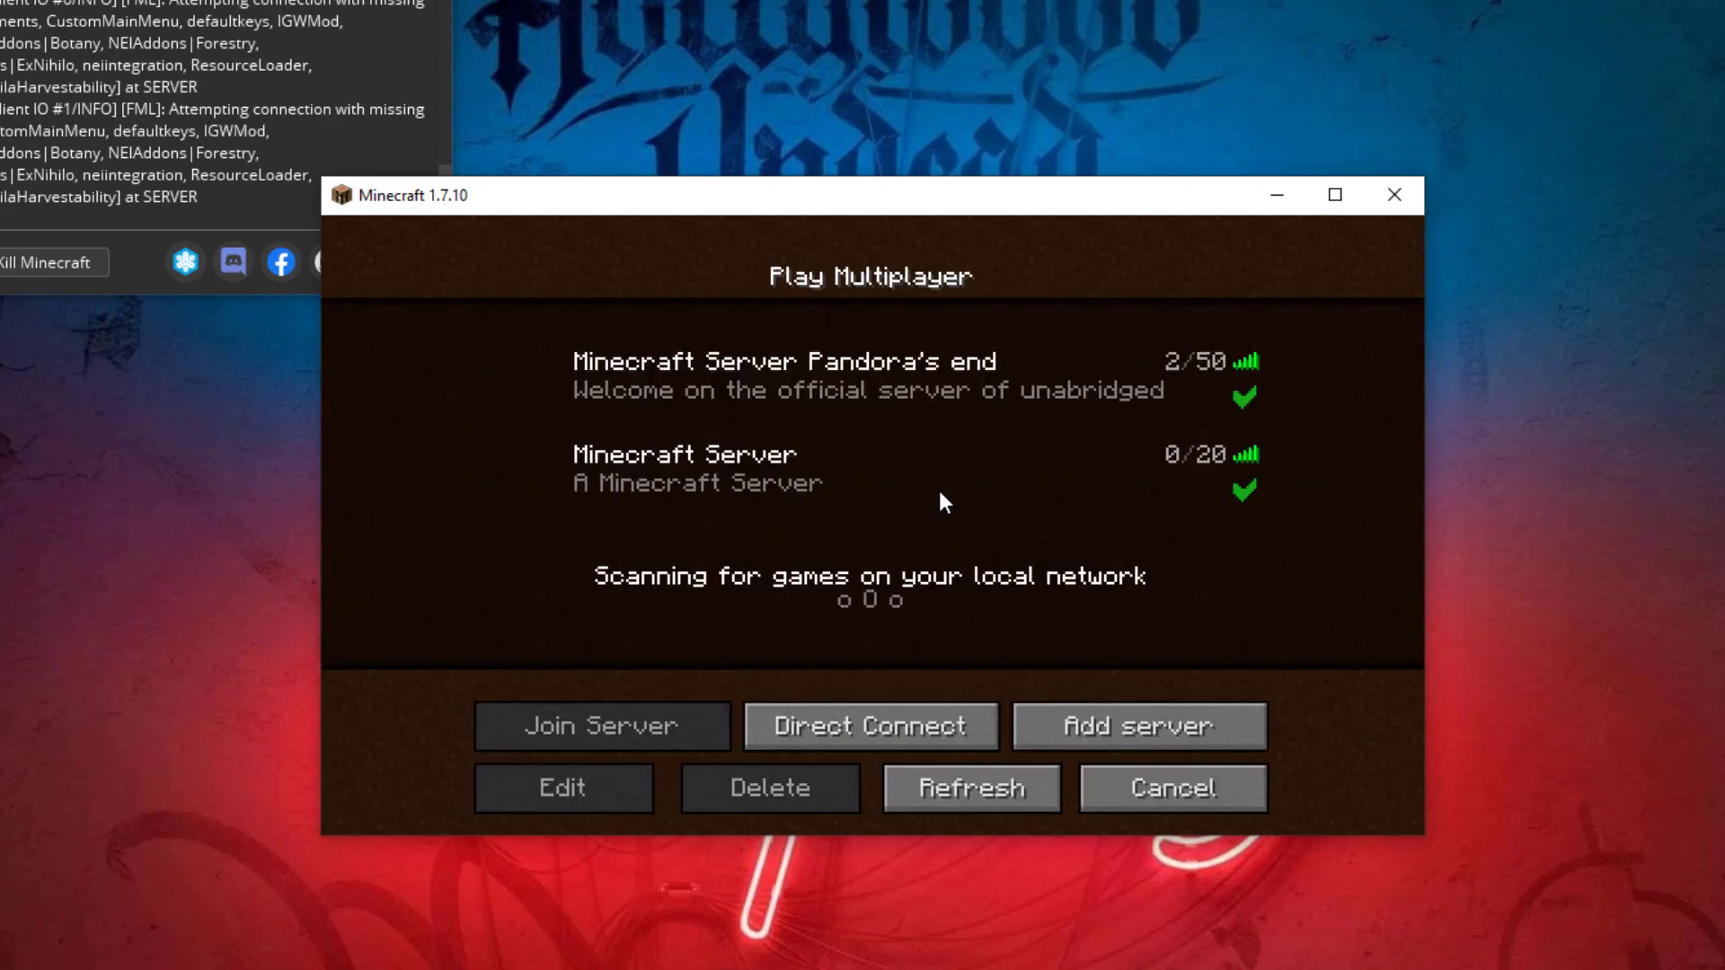
{"action": "left_click", "coordinate": [940, 490]}
{"action": "left_click", "coordinate": [624, 742]}
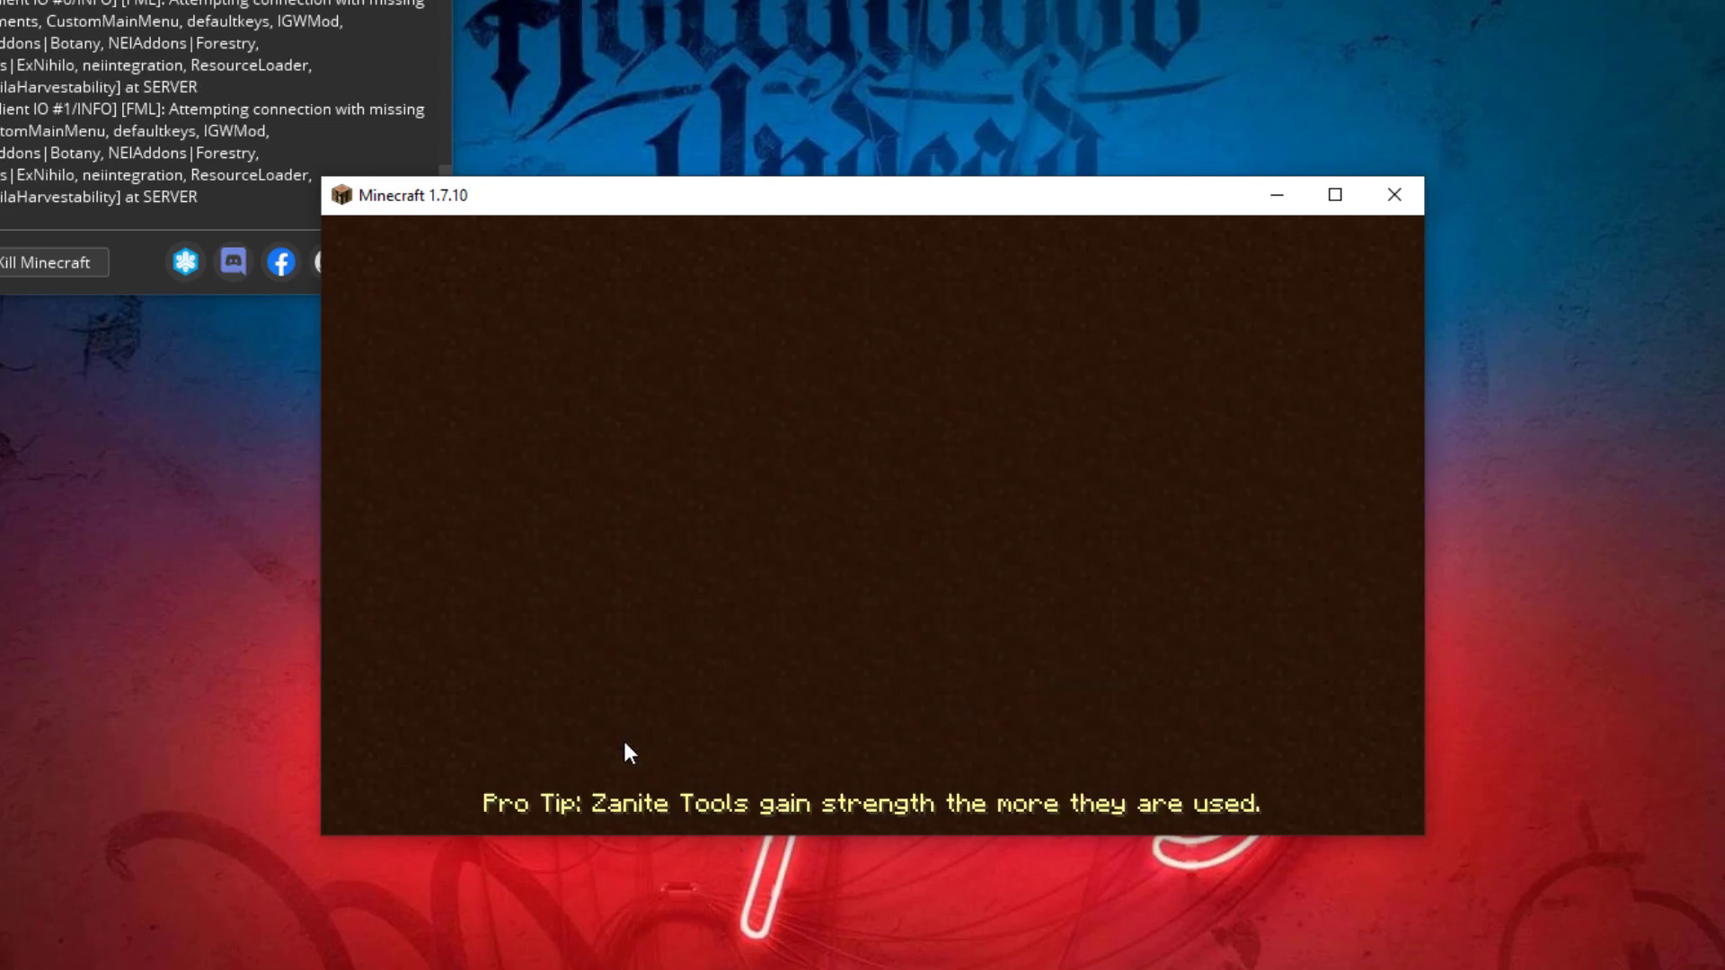